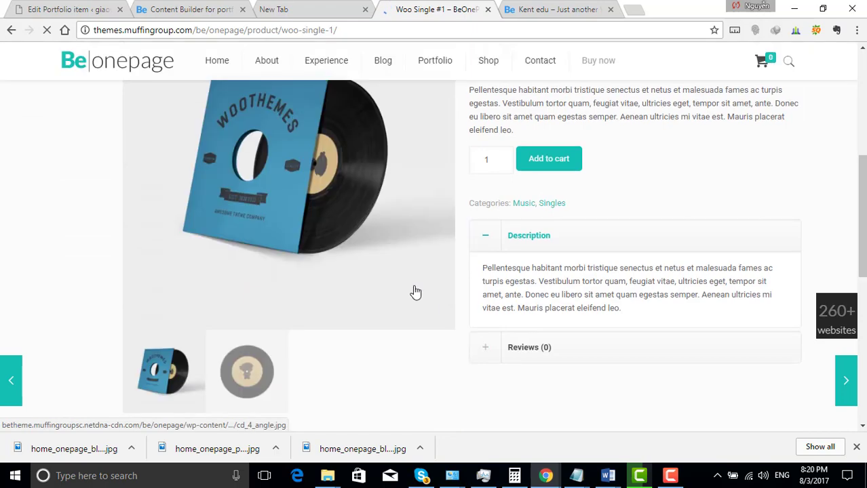
Open the demo shop's full product listing from the Woo Single #1 page and look through the products
{"action": "scroll", "coordinate": [324, 267], "scroll_direction": "up", "scroll_amount": 3}
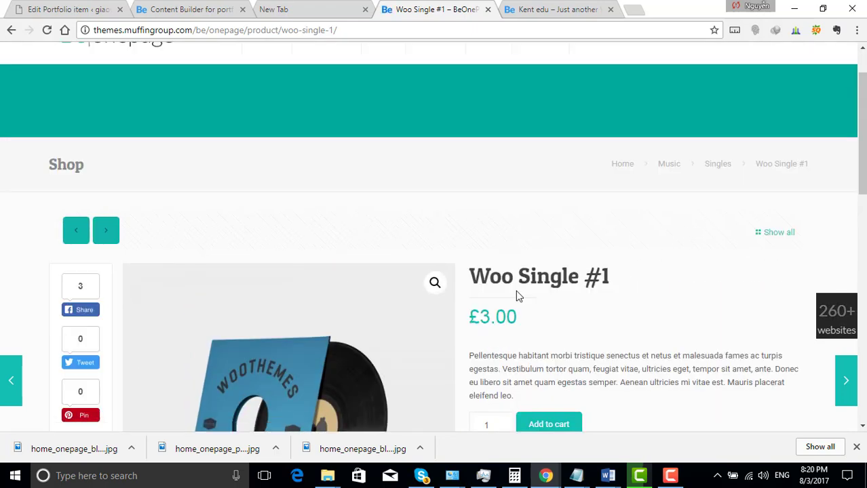
{"action": "left_click", "coordinate": [773, 234]}
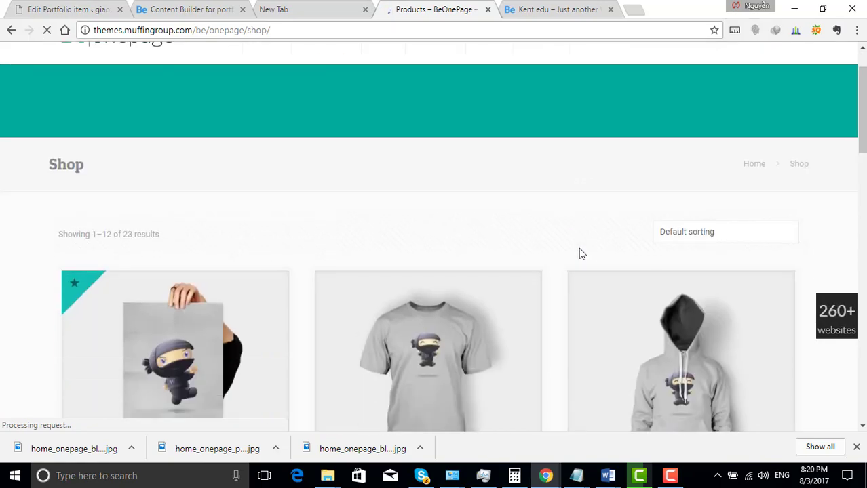
{"action": "scroll", "coordinate": [580, 254], "scroll_direction": "down", "scroll_amount": 15}
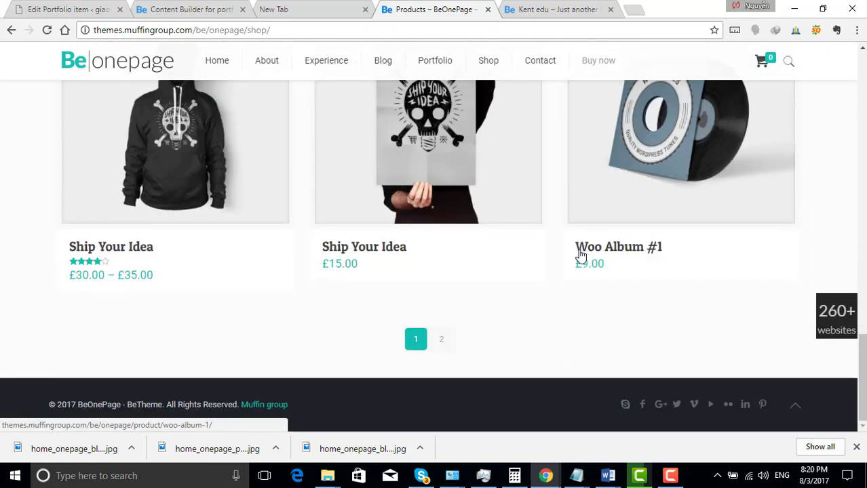
{"action": "scroll", "coordinate": [580, 254], "scroll_direction": "up", "scroll_amount": 12}
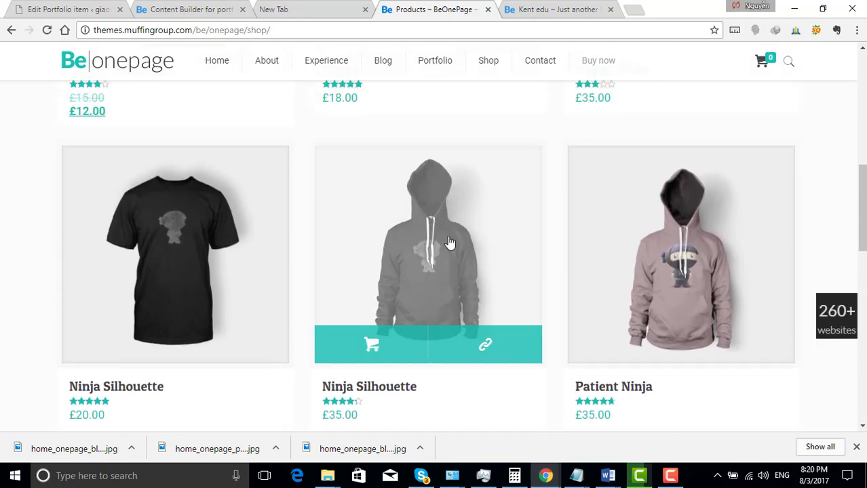
Open the Ninja Silhouette hoodie's product page and examine its description, reviews section and related products
{"action": "left_click", "coordinate": [448, 239]}
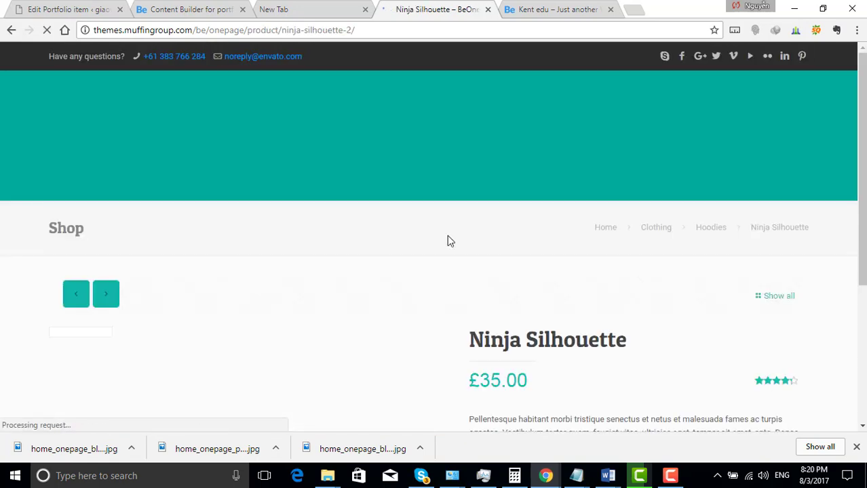
{"action": "scroll", "coordinate": [449, 241], "scroll_direction": "down", "scroll_amount": 6}
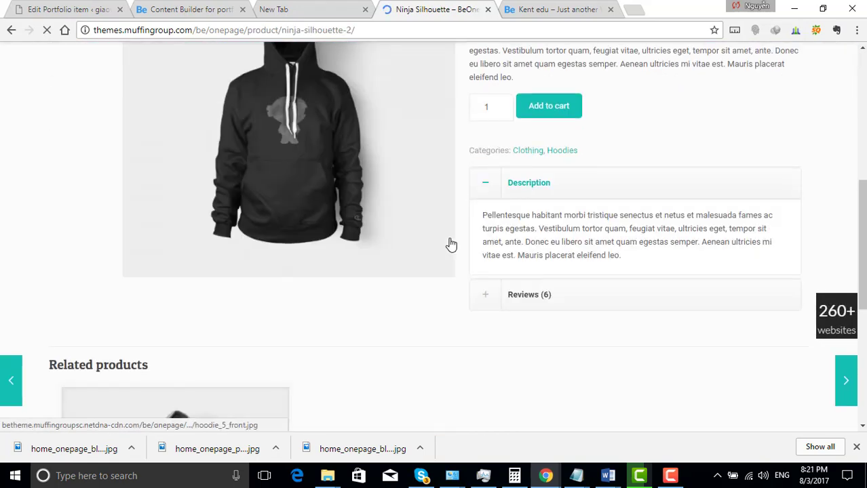
{"action": "scroll", "coordinate": [453, 246], "scroll_direction": "down", "scroll_amount": 5}
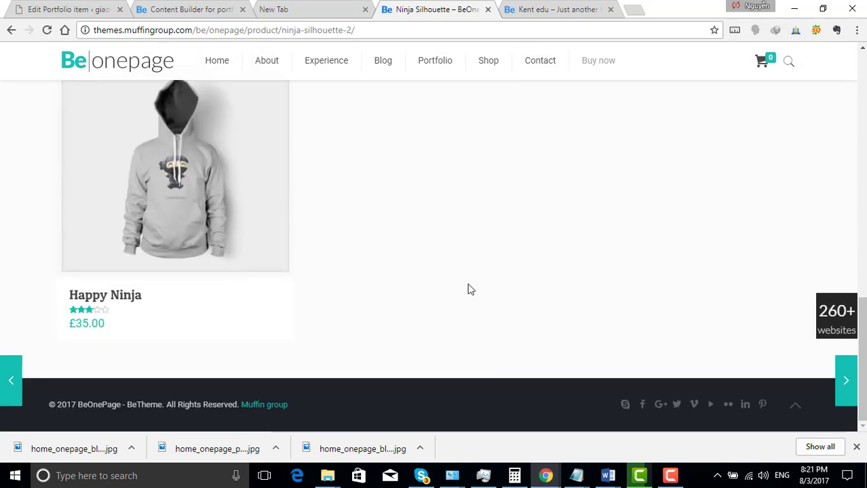
{"action": "scroll", "coordinate": [467, 289], "scroll_direction": "up", "scroll_amount": 15}
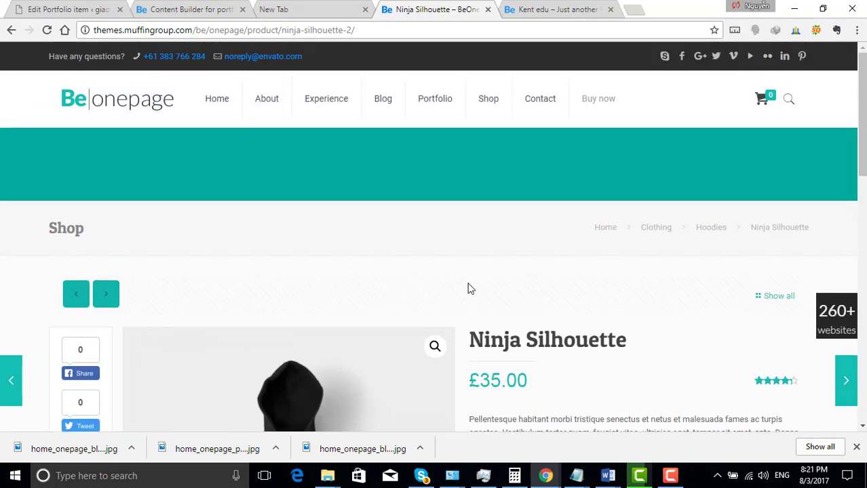
Examine the category path above the Ninja Silhouette product, highlighting Clothing, Hoodies and the product name
{"action": "scroll", "coordinate": [467, 290], "scroll_direction": "down", "scroll_amount": 1}
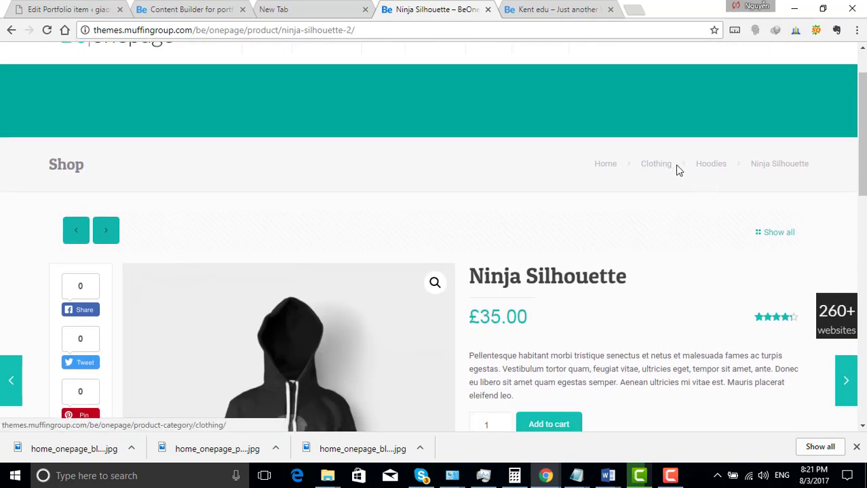
{"action": "left_click_drag", "start_coordinate": [675, 164], "coordinate": [640, 164]}
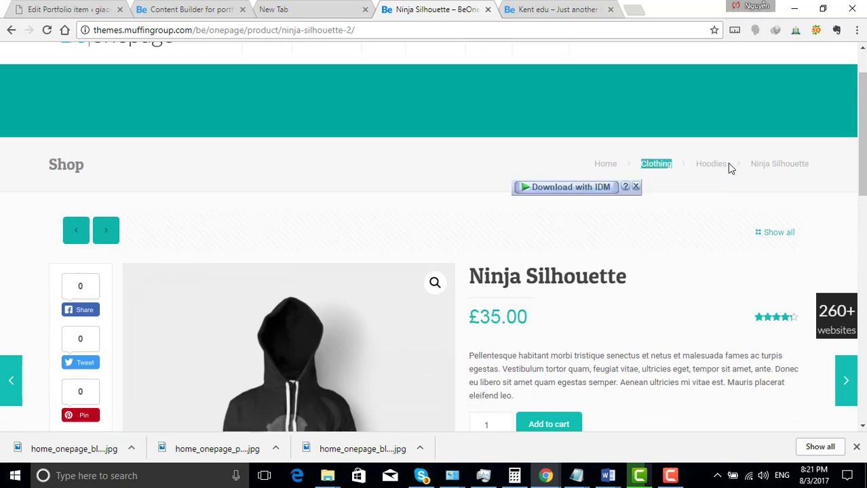
{"action": "left_click_drag", "start_coordinate": [729, 165], "coordinate": [703, 163]}
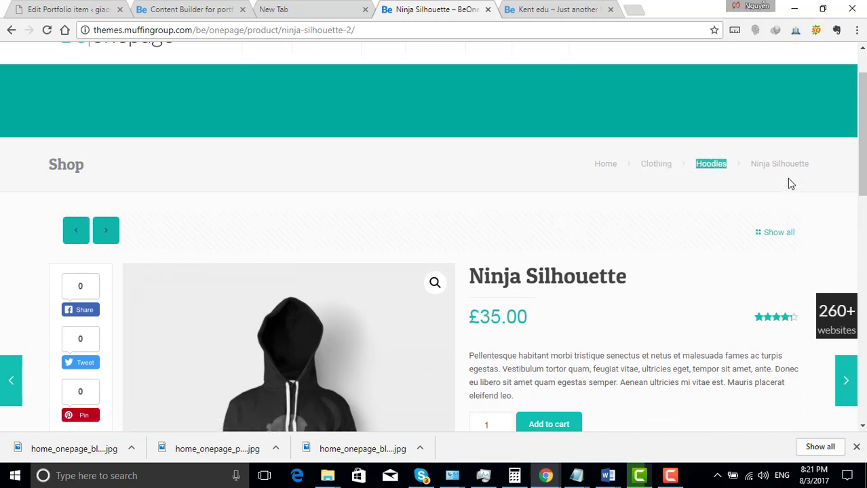
{"action": "triple_click", "coordinate": [818, 168]}
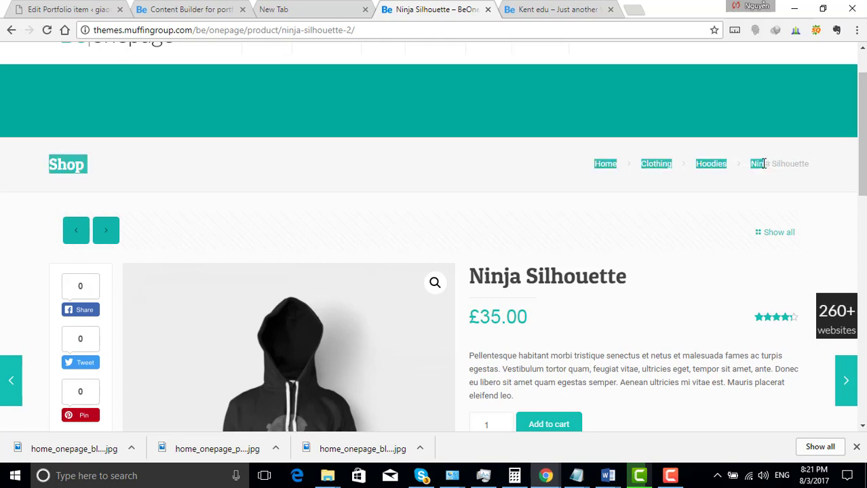
{"action": "left_click", "coordinate": [575, 252]}
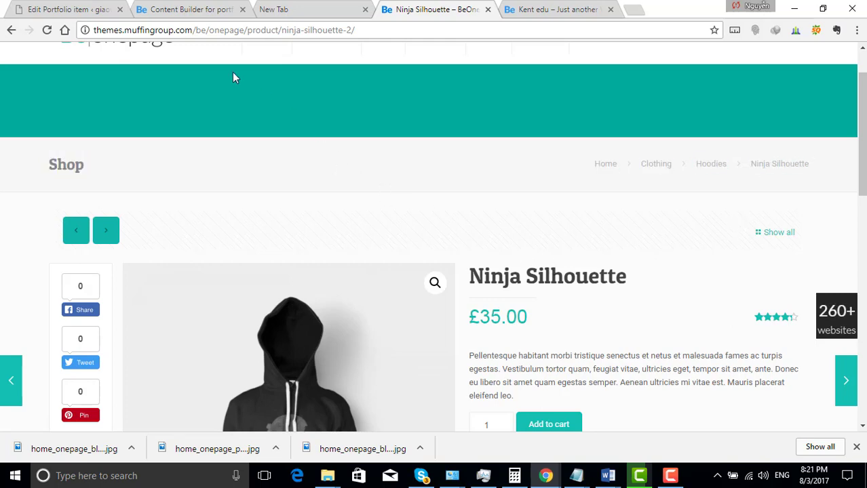
Switch to the WordPress admin of the own site and examine its navigation entries for a product or shop section
{"action": "left_click", "coordinate": [60, 10]}
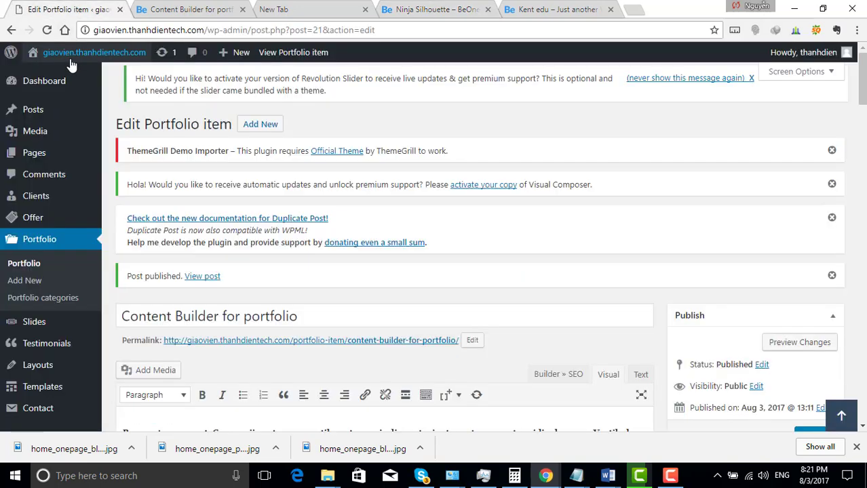
{"action": "scroll", "coordinate": [58, 336], "scroll_direction": "down", "scroll_amount": 2}
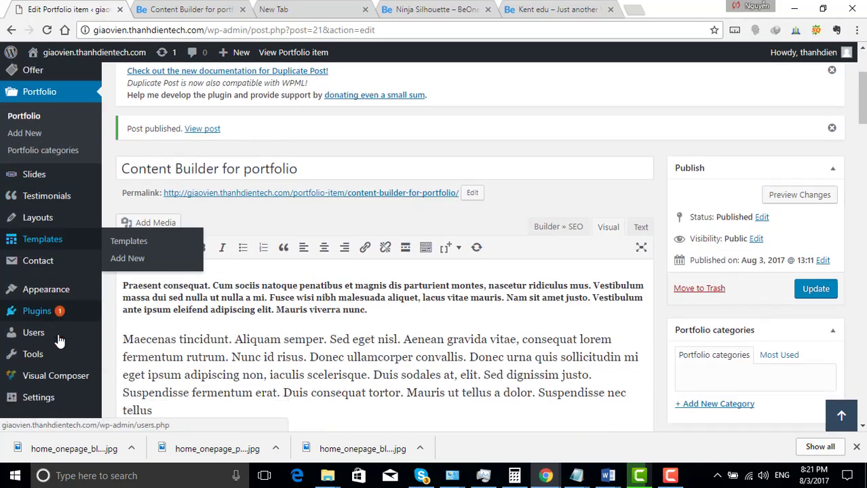
{"action": "scroll", "coordinate": [59, 339], "scroll_direction": "down", "scroll_amount": 3}
{"action": "scroll", "coordinate": [59, 337], "scroll_direction": "up", "scroll_amount": 4}
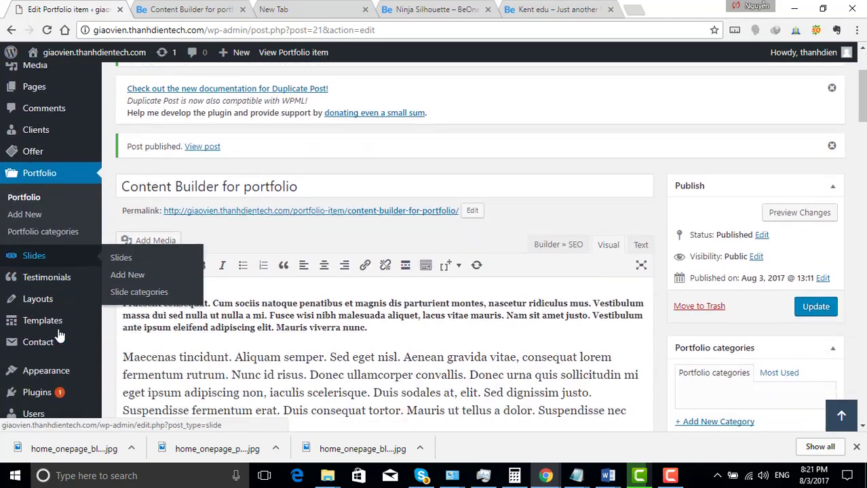
{"action": "scroll", "coordinate": [60, 335], "scroll_direction": "down", "scroll_amount": 5}
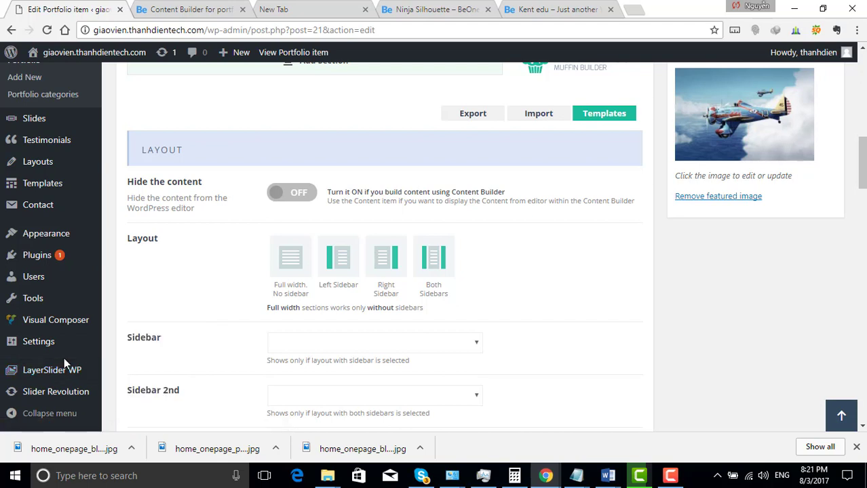
{"action": "scroll", "coordinate": [64, 358], "scroll_direction": "up", "scroll_amount": 3}
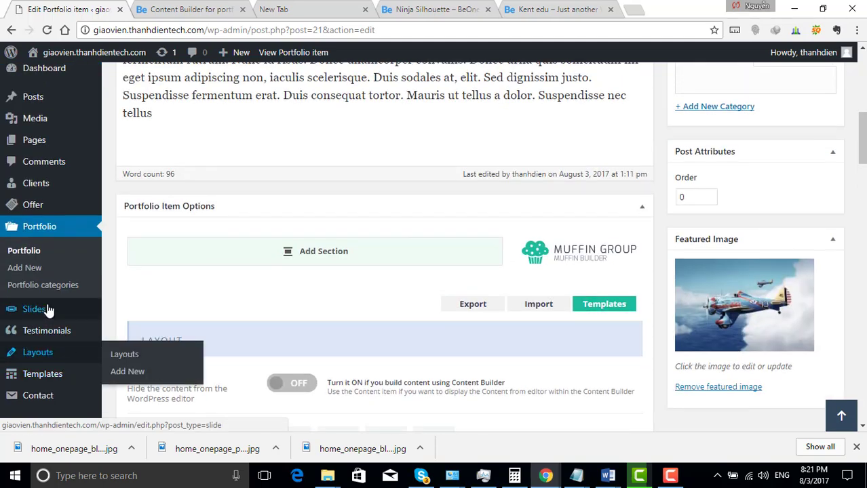
{"action": "scroll", "coordinate": [49, 309], "scroll_direction": "up", "scroll_amount": 1}
{"action": "mouse_move", "coordinate": [49, 316]}
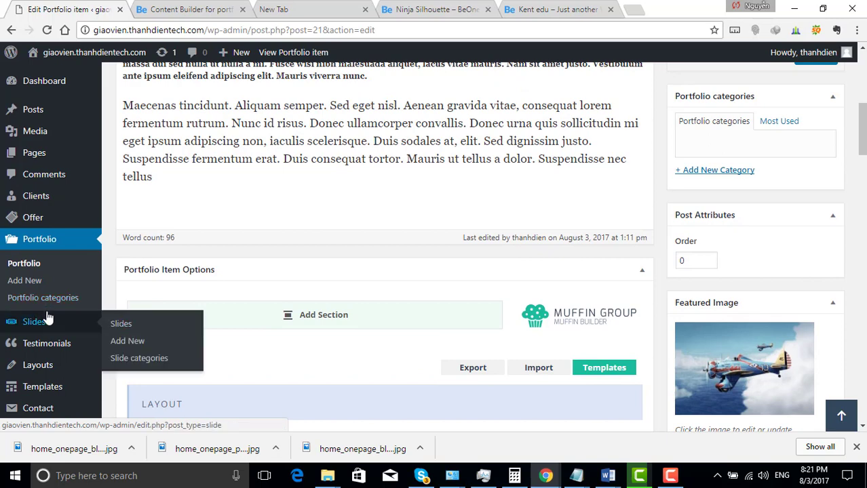
{"action": "scroll", "coordinate": [48, 317], "scroll_direction": "up", "scroll_amount": 2}
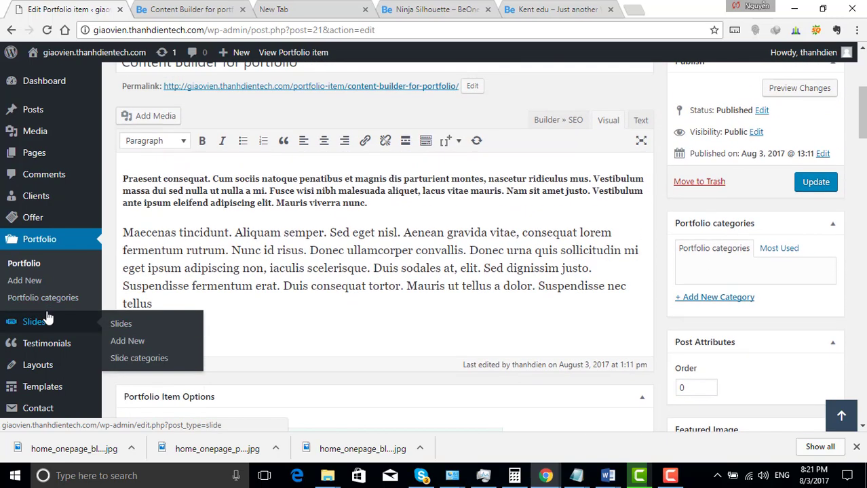
Open the page for adding new WordPress plugins and search for "woocommerce"
{"action": "scroll", "coordinate": [48, 350], "scroll_direction": "down", "scroll_amount": 2}
{"action": "scroll", "coordinate": [48, 353], "scroll_direction": "down", "scroll_amount": 1}
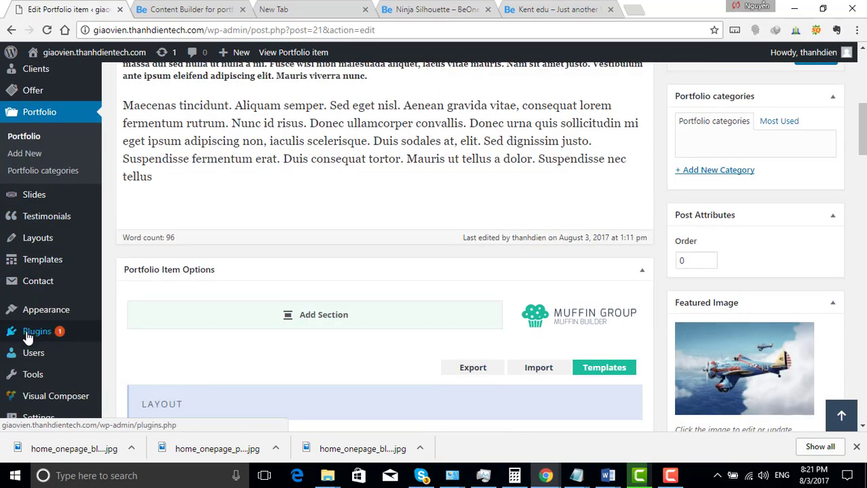
{"action": "mouse_move", "coordinate": [28, 334]}
{"action": "left_click", "coordinate": [129, 352]}
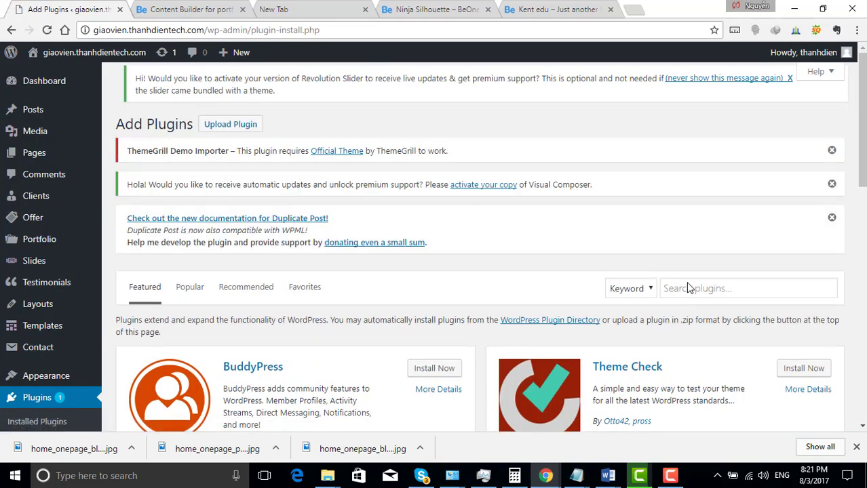
{"action": "left_click", "coordinate": [687, 288]}
{"action": "type", "text": "wo"}
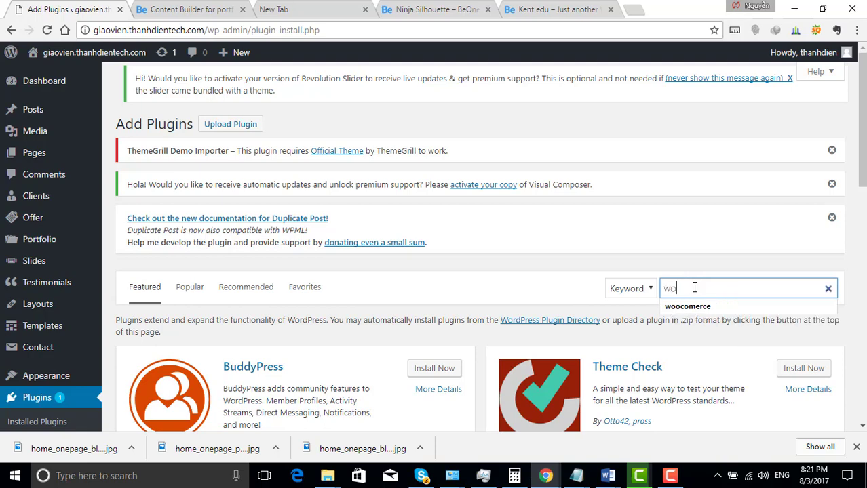
{"action": "type", "text": "oc"}
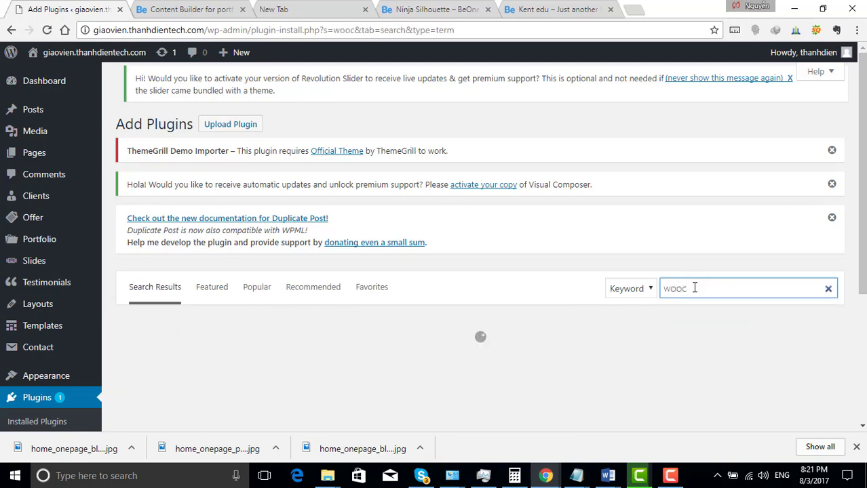
{"action": "type", "text": "ommer"}
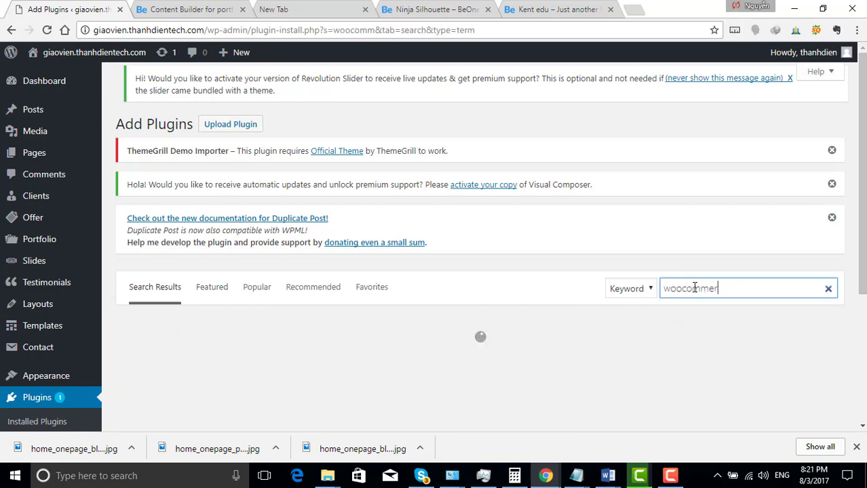
{"action": "type", "text": "cr"}
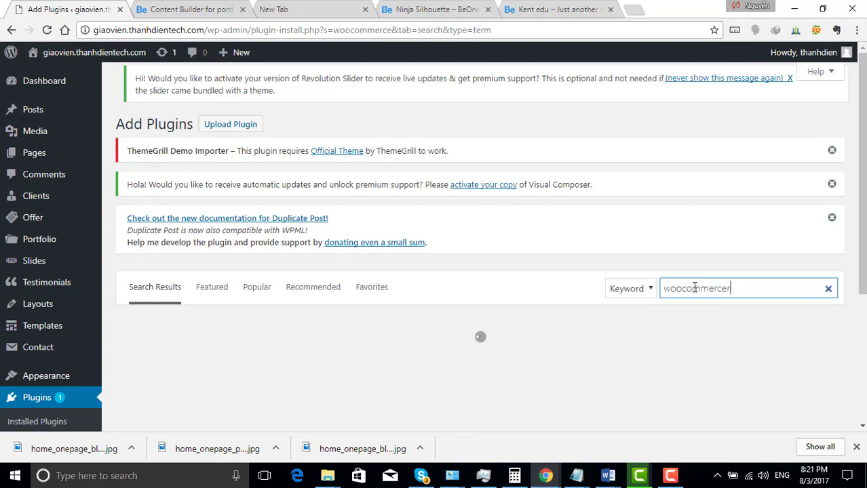
{"action": "key", "text": "BackSpace"}
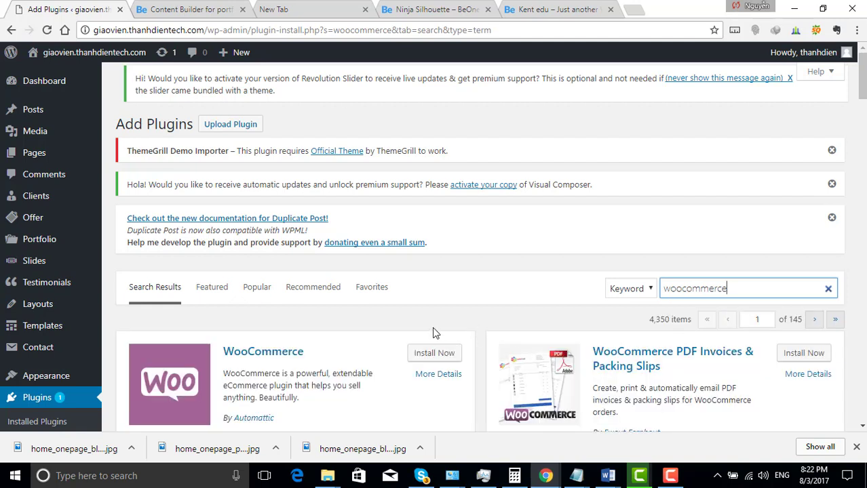
Install and activate the WooCommerce plugin by Automattic
{"action": "scroll", "coordinate": [180, 377], "scroll_direction": "down", "scroll_amount": 2}
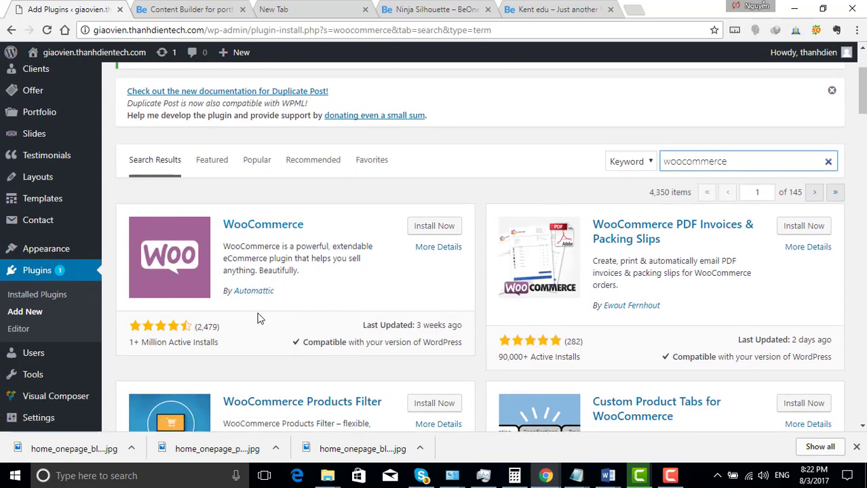
{"action": "left_click", "coordinate": [434, 226]}
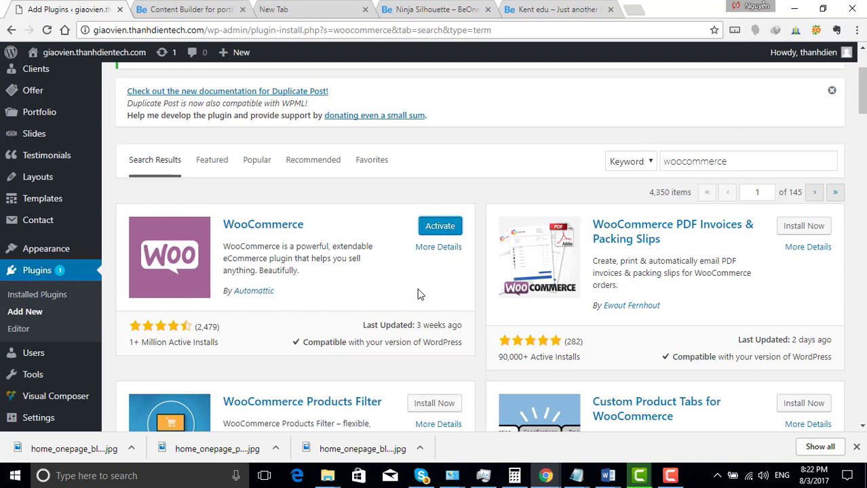
{"action": "left_click", "coordinate": [434, 231]}
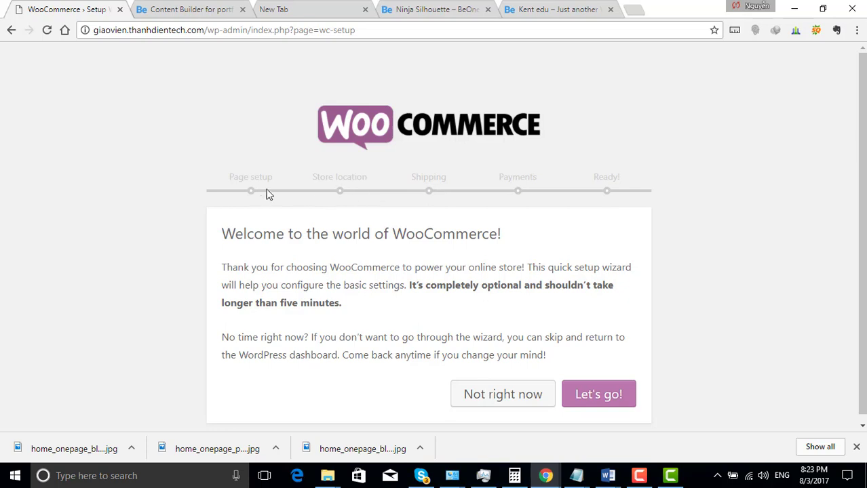
Start the WooCommerce setup wizard and review the Shop, Cart, Checkout and My account pages in Page setup
{"action": "left_click", "coordinate": [599, 395]}
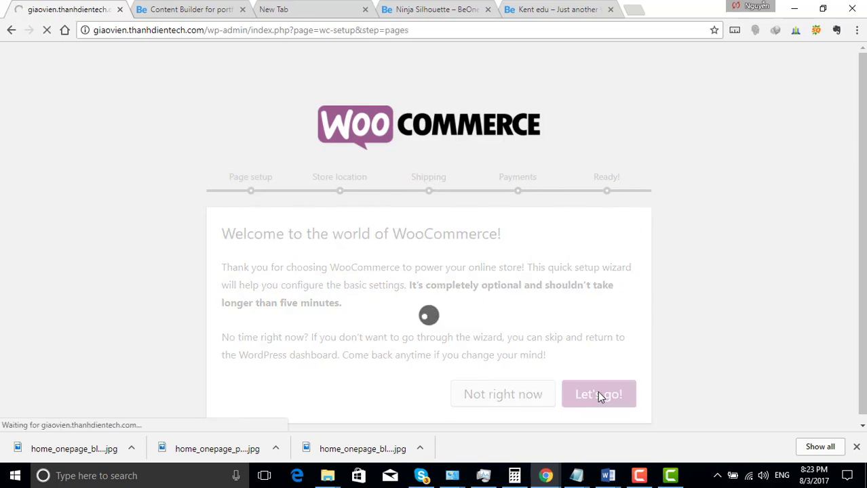
{"action": "scroll", "coordinate": [279, 270], "scroll_direction": "down", "scroll_amount": 2}
{"action": "scroll", "coordinate": [278, 270], "scroll_direction": "up", "scroll_amount": 2}
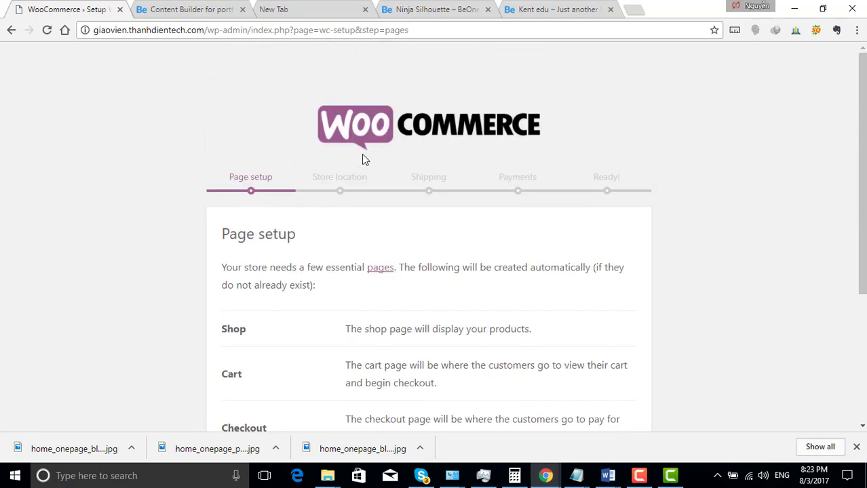
{"action": "scroll", "coordinate": [229, 257], "scroll_direction": "down", "scroll_amount": 2}
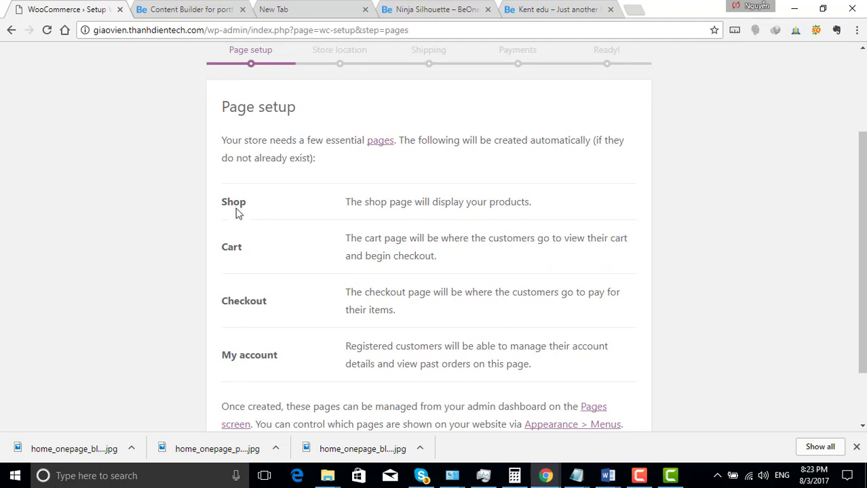
{"action": "scroll", "coordinate": [343, 285], "scroll_direction": "up", "scroll_amount": 2}
{"action": "scroll", "coordinate": [318, 282], "scroll_direction": "down", "scroll_amount": 1}
{"action": "scroll", "coordinate": [298, 293], "scroll_direction": "up", "scroll_amount": 2}
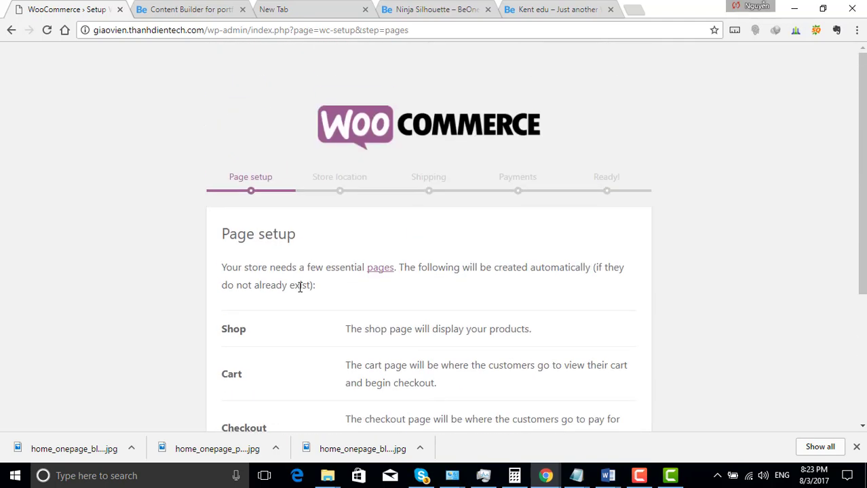
{"action": "scroll", "coordinate": [399, 257], "scroll_direction": "down", "scroll_amount": 3}
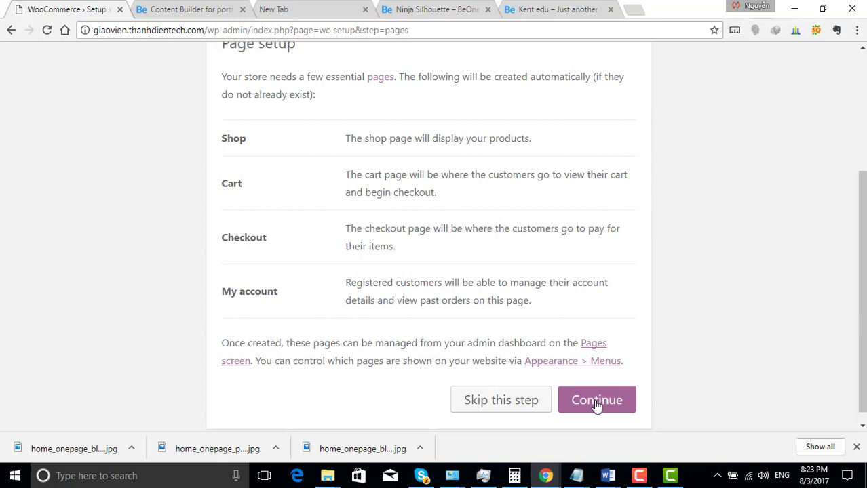
Accept the essential pages in the setup wizard and set the store currency to Vietnamese đồng (₫)
{"action": "left_click", "coordinate": [597, 405]}
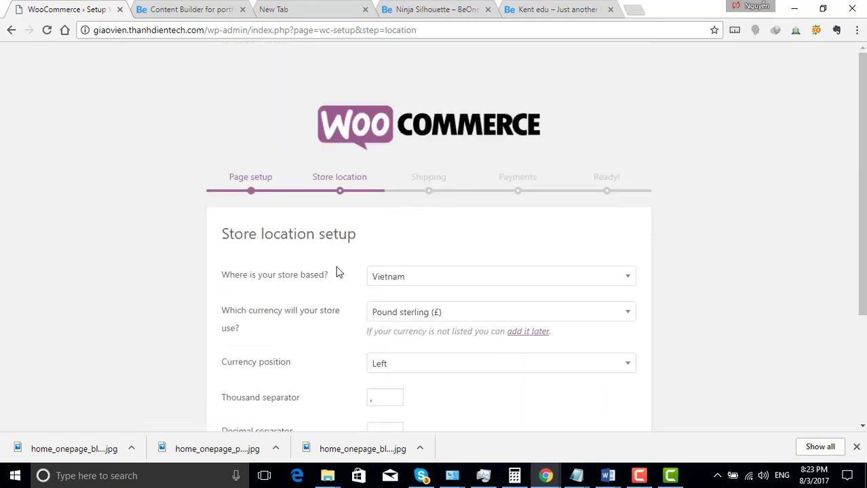
{"action": "scroll", "coordinate": [434, 294], "scroll_direction": "down", "scroll_amount": 2}
{"action": "scroll", "coordinate": [434, 294], "scroll_direction": "up", "scroll_amount": 1}
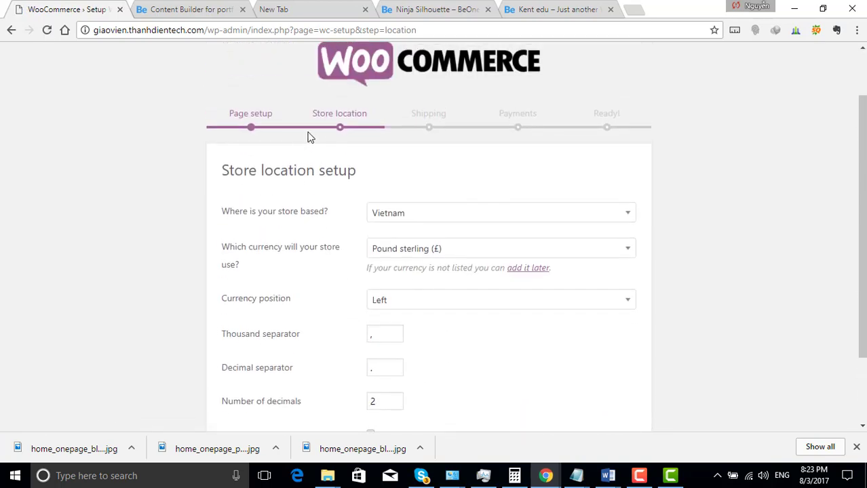
{"action": "left_click", "coordinate": [419, 251]}
{"action": "type", "text": "vi"}
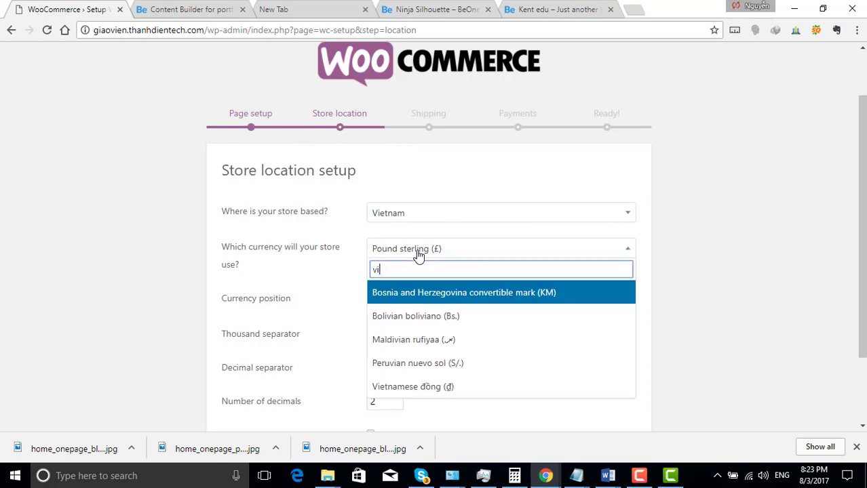
{"action": "type", "text": "et"}
{"action": "left_click", "coordinate": [409, 300]}
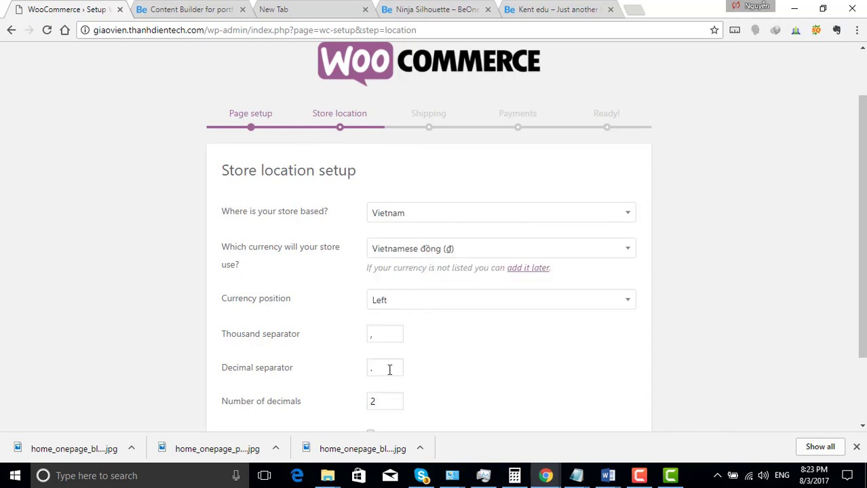
Set the thousand separator to "." and the decimal separator to ",", and submit the store location settings
{"action": "scroll", "coordinate": [389, 369], "scroll_direction": "down", "scroll_amount": 1}
{"action": "left_click", "coordinate": [382, 274]}
{"action": "key", "text": "BackSpace"}
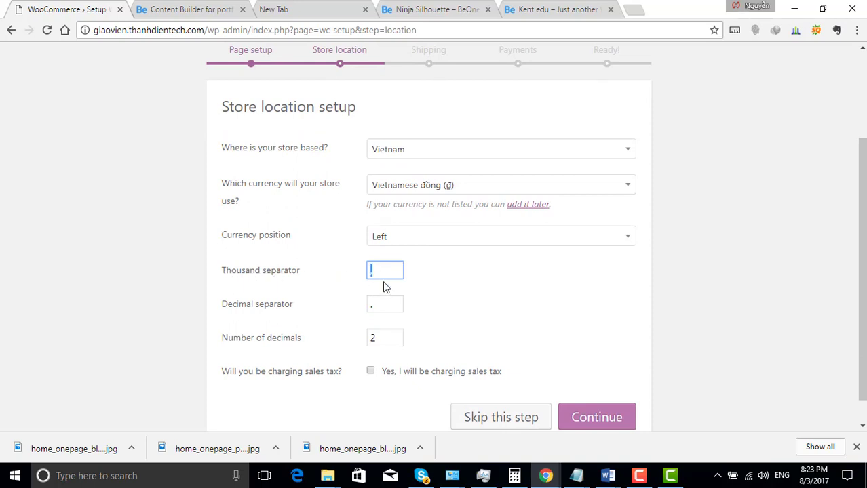
{"action": "type", "text": "."}
{"action": "left_click", "coordinate": [472, 295]}
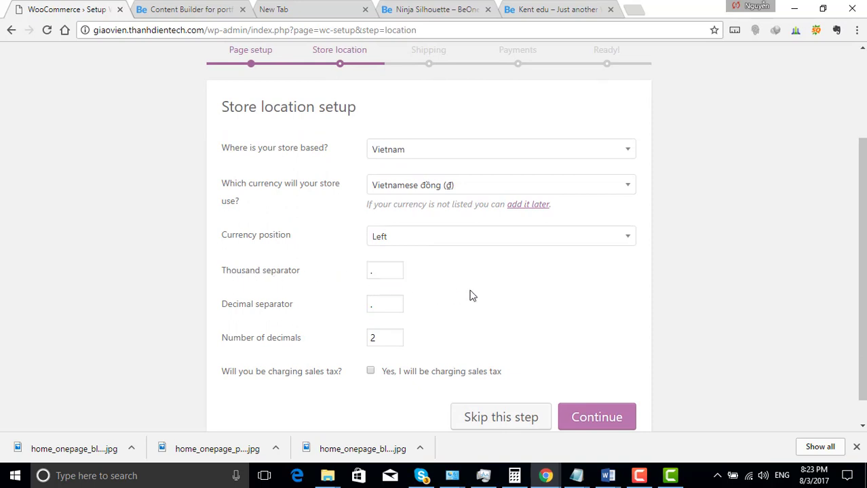
{"action": "left_click", "coordinate": [377, 306]}
{"action": "key", "text": "BackSpace"}
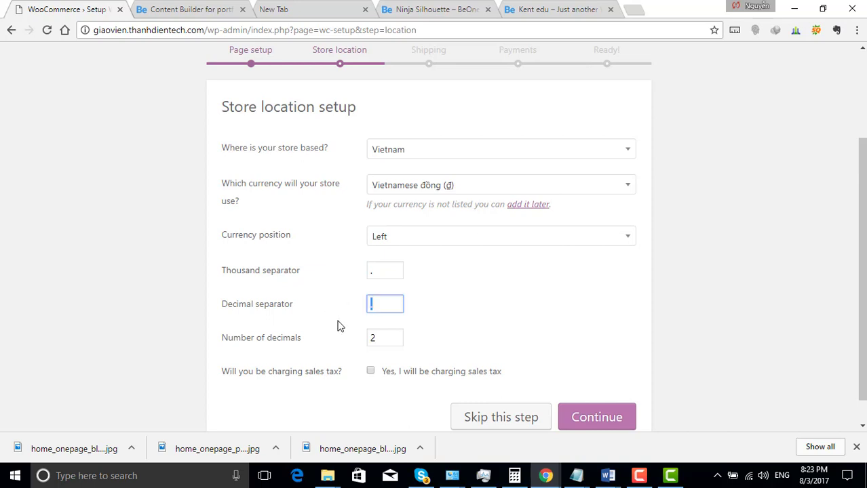
{"action": "type", "text": ","}
{"action": "left_click", "coordinate": [527, 318]}
{"action": "left_click", "coordinate": [581, 415]}
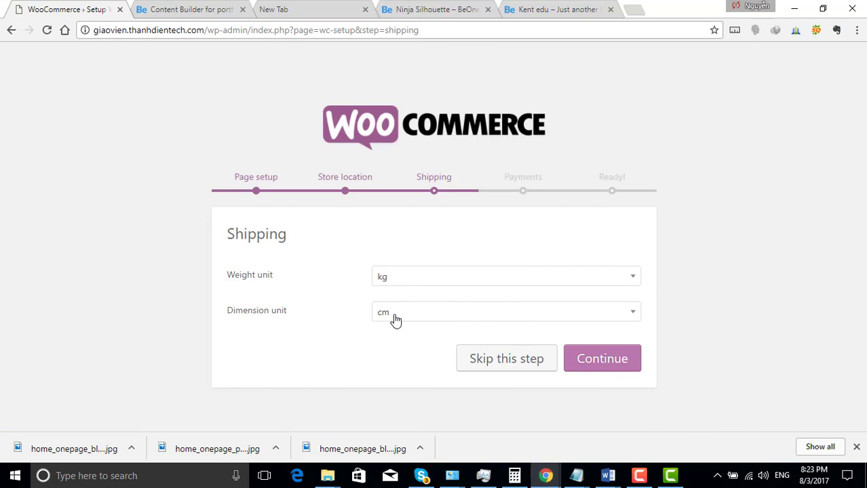
Accept kg and cm as shipping units, enable PayPal, Bank transfer (BACS) and Cash on delivery payments, and submit the payment settings
{"action": "left_click", "coordinate": [611, 361]}
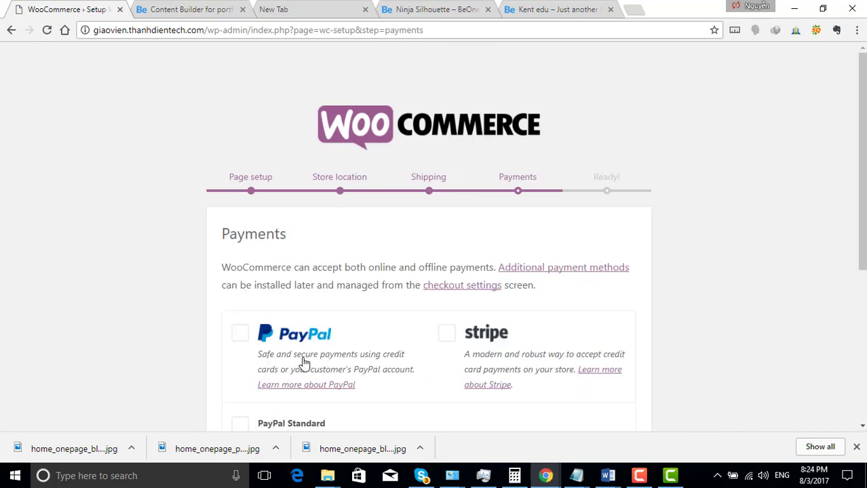
{"action": "left_click", "coordinate": [239, 334]}
{"action": "scroll", "coordinate": [366, 354], "scroll_direction": "down", "scroll_amount": 3}
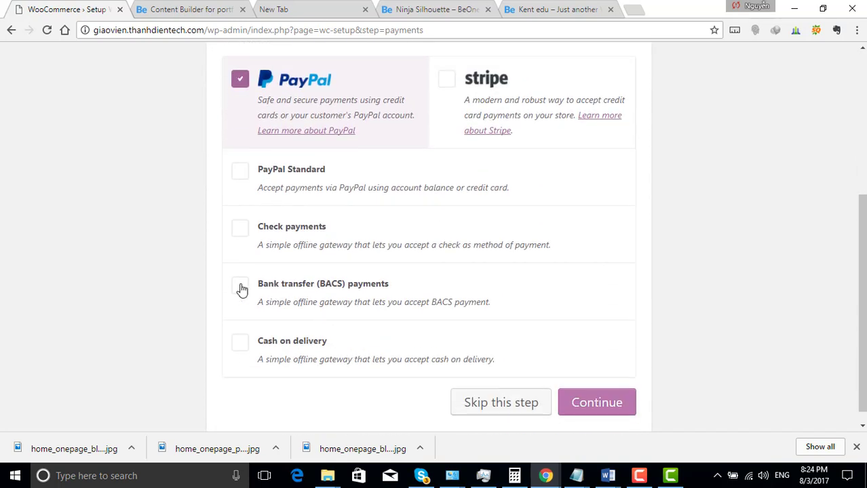
{"action": "left_click", "coordinate": [241, 289]}
{"action": "left_click", "coordinate": [242, 346]}
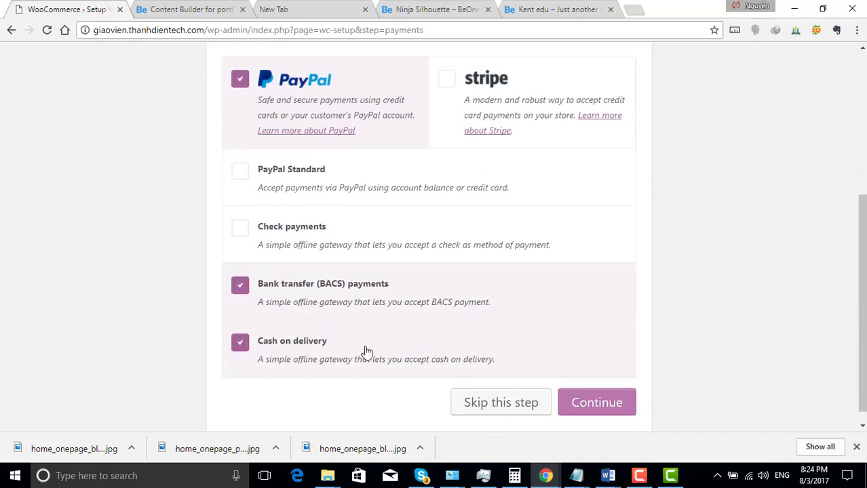
{"action": "left_click", "coordinate": [593, 406]}
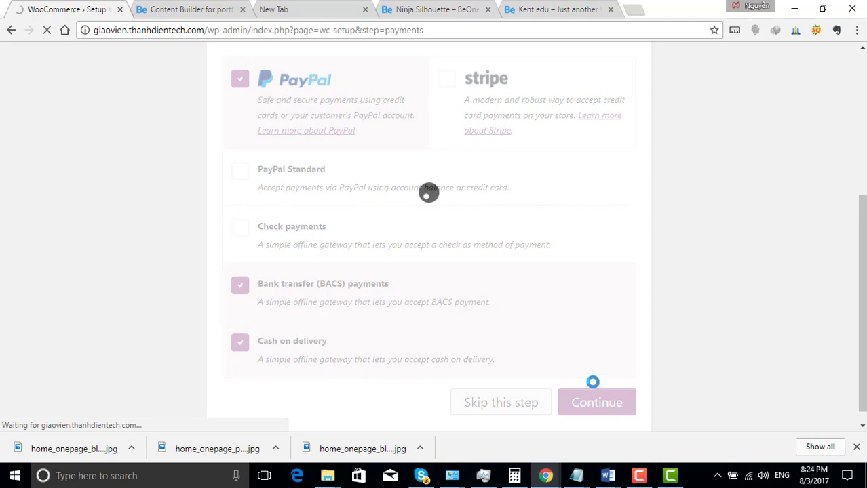
Leave the finished setup wizard for the WordPress dashboard and open the product categories page
{"action": "scroll", "coordinate": [299, 270], "scroll_direction": "down", "scroll_amount": 2}
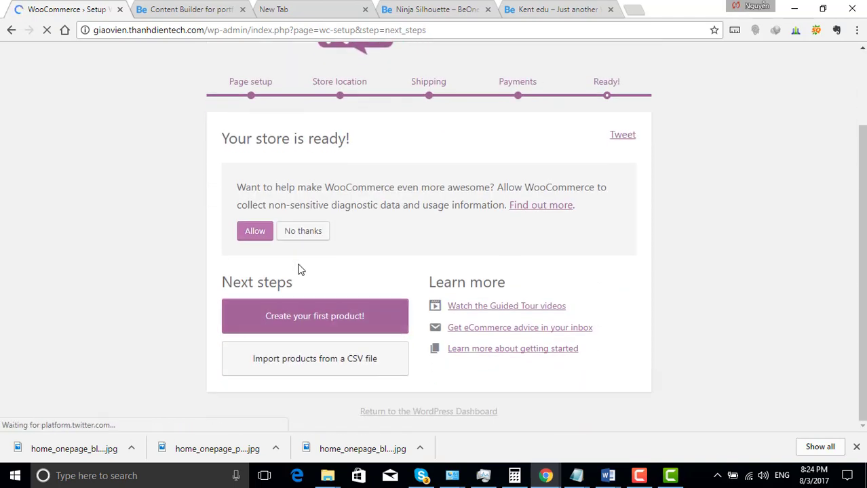
{"action": "left_click", "coordinate": [417, 418]}
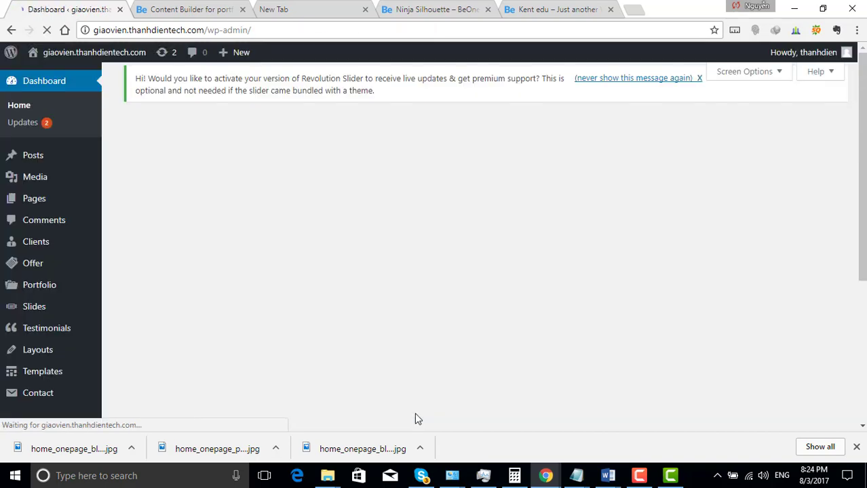
{"action": "scroll", "coordinate": [102, 281], "scroll_direction": "down", "scroll_amount": 4}
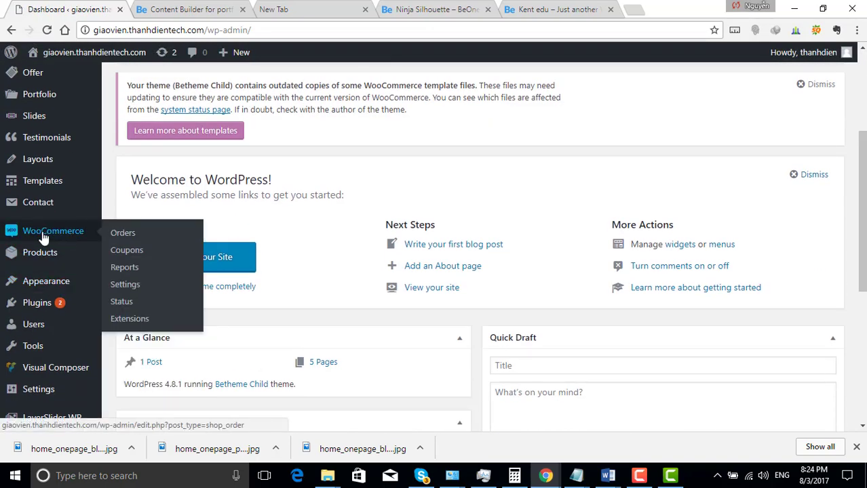
{"action": "mouse_move", "coordinate": [33, 260]}
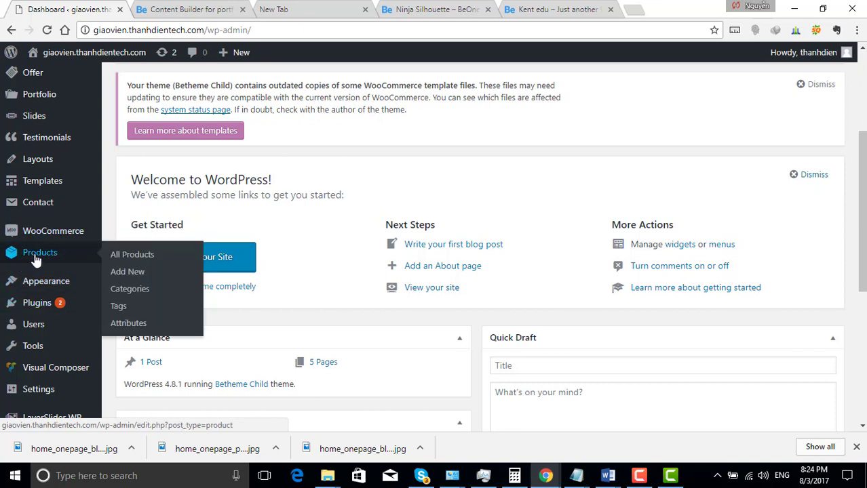
{"action": "left_click", "coordinate": [130, 289]}
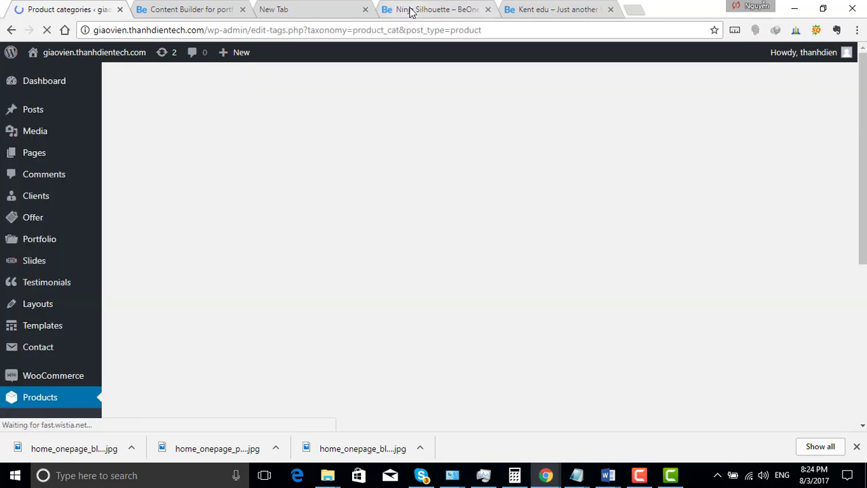
Copy the category name "Clothing" from the demo's Ninja Silhouette product page and add it as a new product category
{"action": "left_click", "coordinate": [407, 9]}
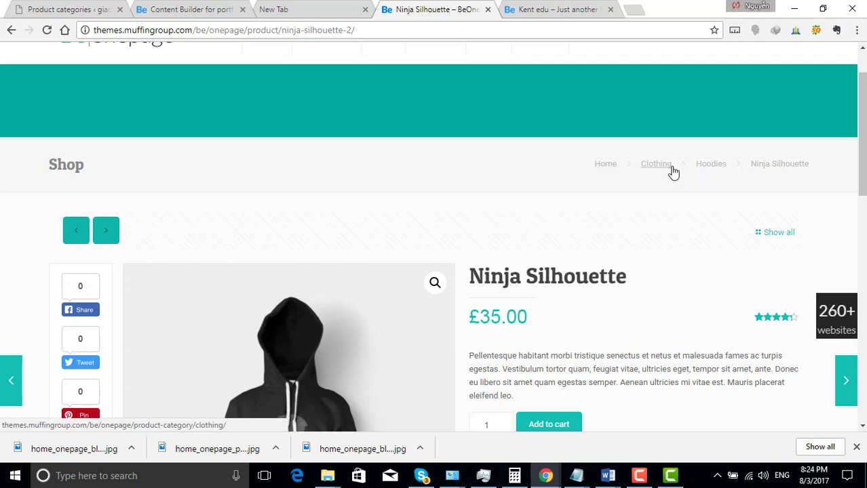
{"action": "left_click_drag", "start_coordinate": [674, 168], "coordinate": [645, 173]}
{"action": "key", "text": "ctrl+c"}
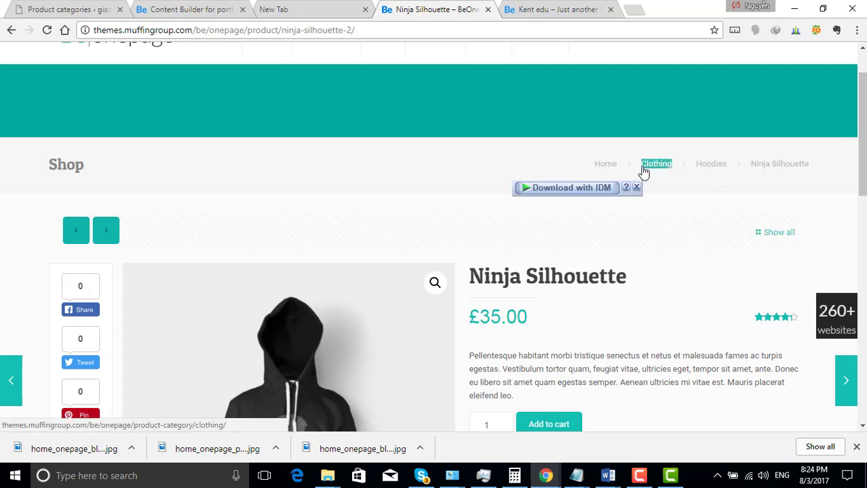
{"action": "left_click", "coordinate": [66, 9]}
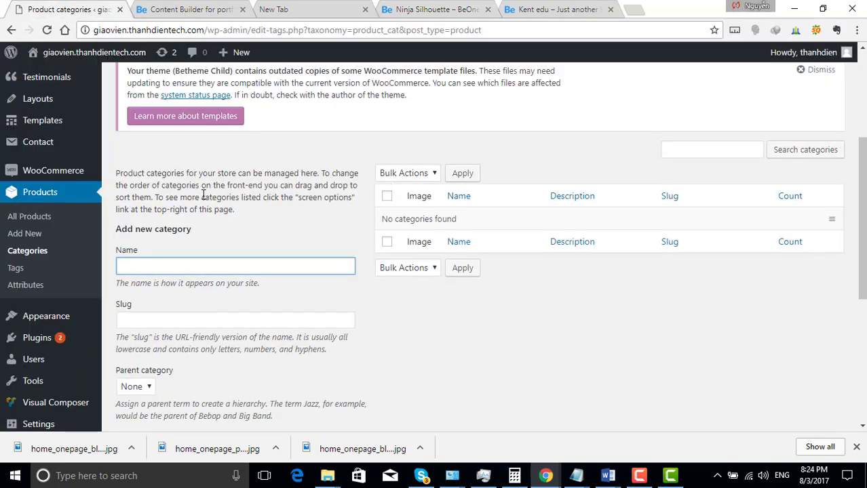
{"action": "key", "text": "ctrl+v"}
{"action": "key", "text": "ctrl+minus"}
{"action": "scroll", "coordinate": [168, 265], "scroll_direction": "down", "scroll_amount": 5}
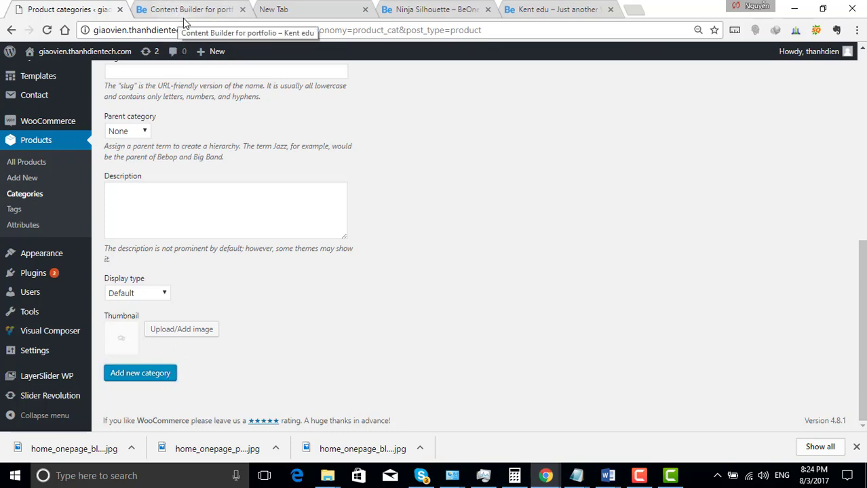
{"action": "scroll", "coordinate": [535, 248], "scroll_direction": "up", "scroll_amount": 4}
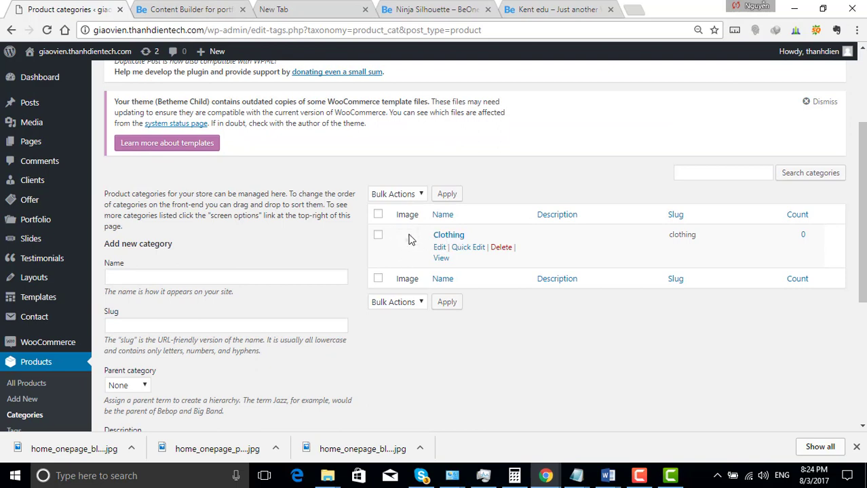
Open the Clothing category for editing and close the browser tab with the portfolio item page
{"action": "scroll", "coordinate": [456, 145], "scroll_direction": "down", "scroll_amount": 2}
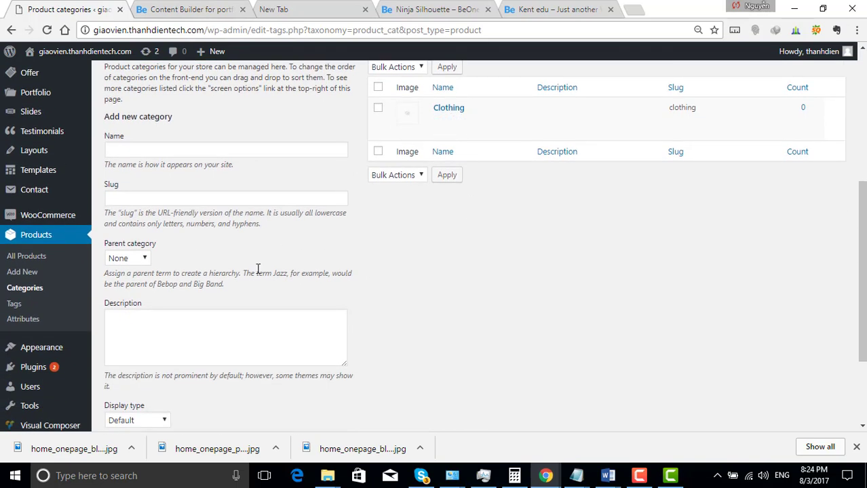
{"action": "scroll", "coordinate": [428, 207], "scroll_direction": "down", "scroll_amount": 1}
{"action": "scroll", "coordinate": [434, 197], "scroll_direction": "up", "scroll_amount": 3}
{"action": "left_click", "coordinate": [447, 173]}
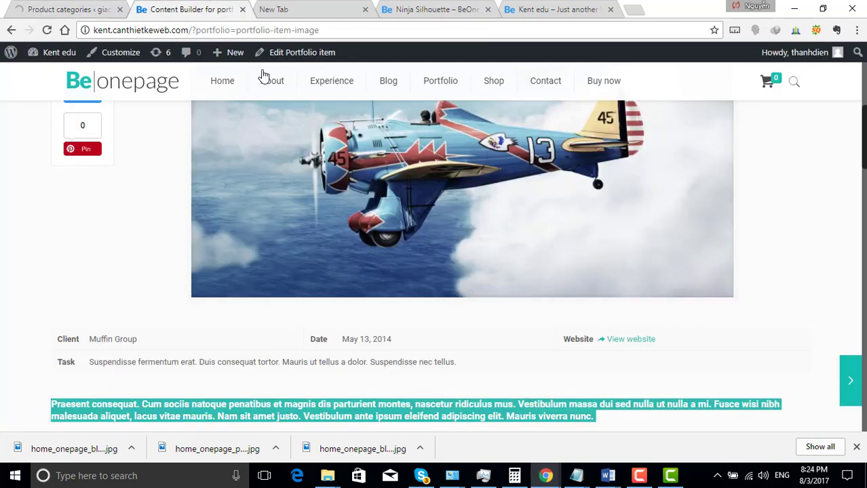
{"action": "left_click", "coordinate": [185, 10]}
{"action": "left_click", "coordinate": [242, 10]}
Switch to the demo's Ninja Silhouette product page, enlarge the hoodie photo and start saving it as an image file
{"action": "left_click", "coordinate": [312, 10]}
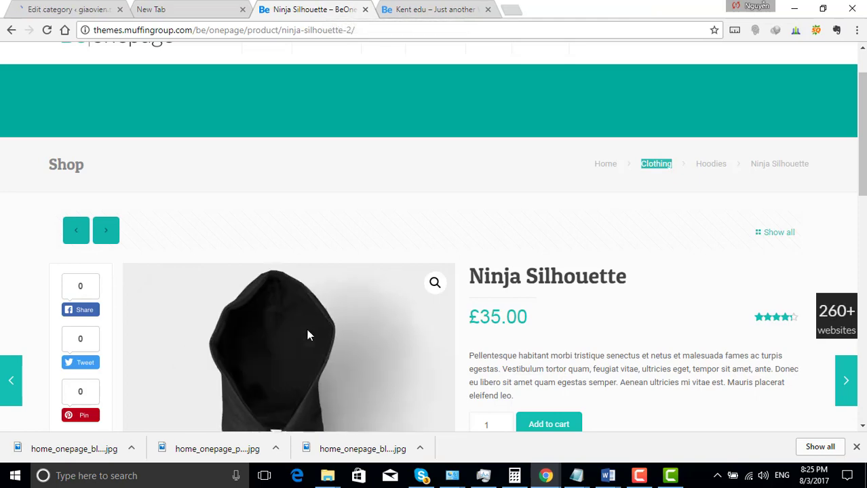
{"action": "scroll", "coordinate": [307, 336], "scroll_direction": "down", "scroll_amount": 2}
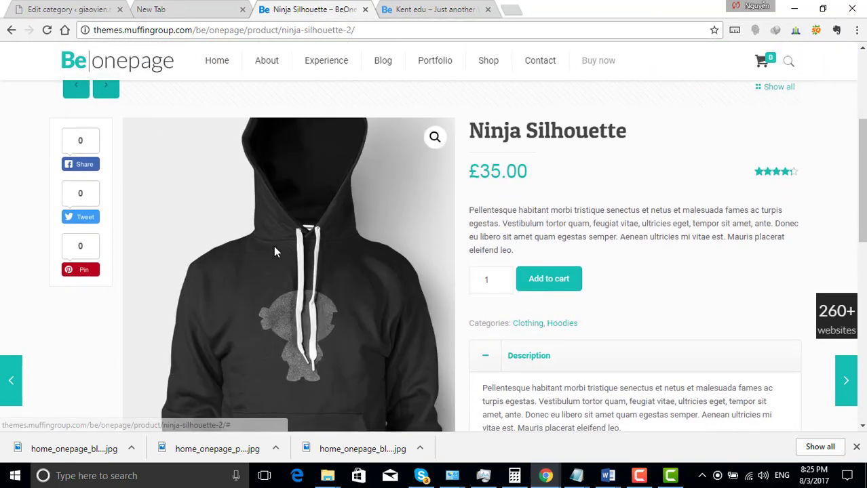
{"action": "left_click", "coordinate": [434, 138]}
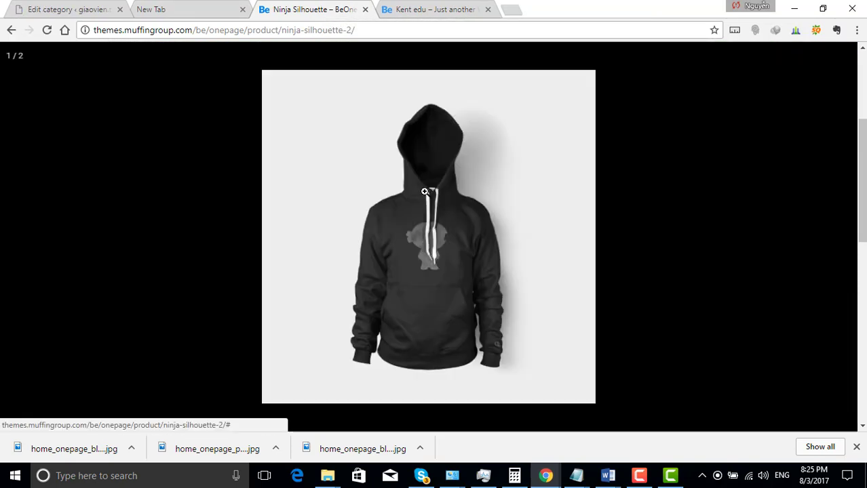
{"action": "right_click", "coordinate": [425, 192]}
{"action": "left_click", "coordinate": [456, 217]}
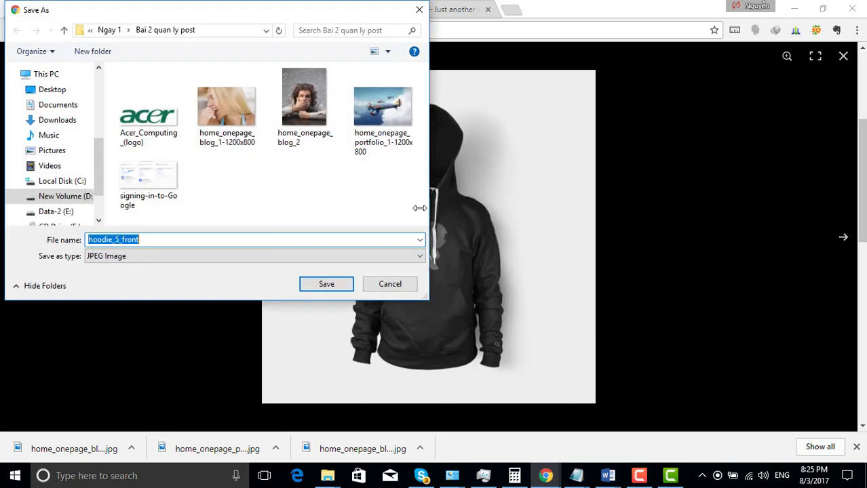
Create a folder named "Bai 4 woo" inside Ngay 1 and save the image hoodie_5_front there as JPEG
{"action": "left_click", "coordinate": [110, 30]}
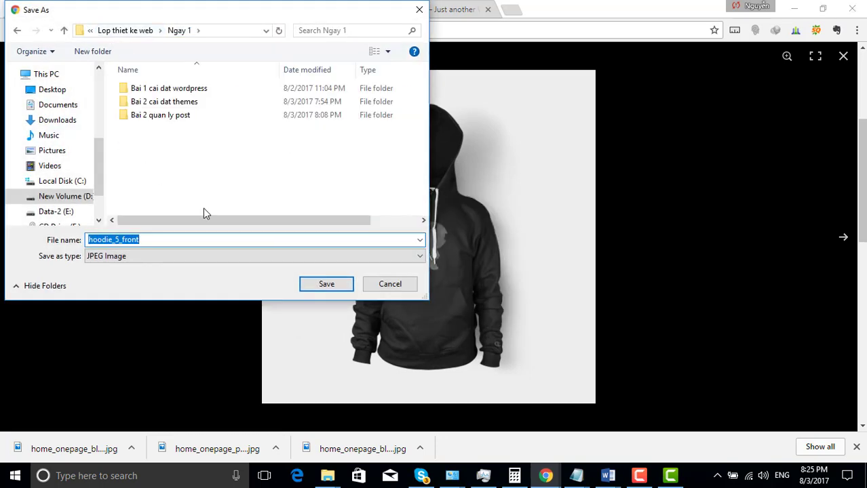
{"action": "right_click", "coordinate": [153, 158]}
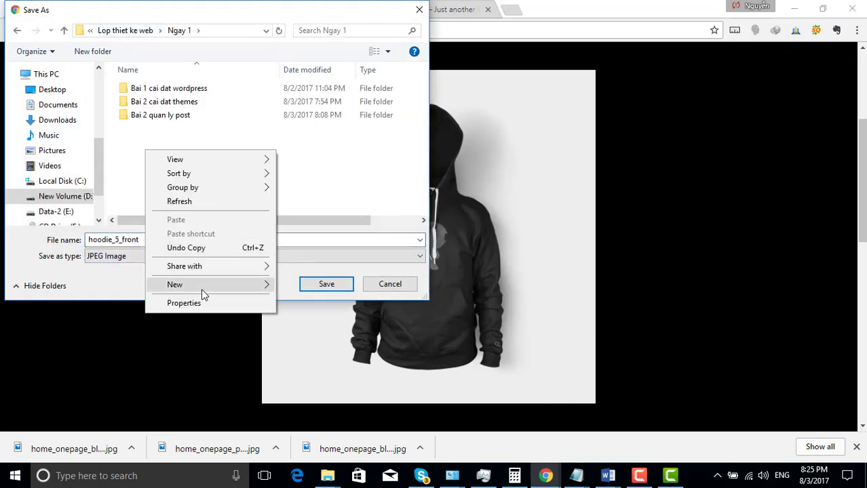
{"action": "mouse_move", "coordinate": [204, 288]}
{"action": "left_click", "coordinate": [459, 285]}
{"action": "type", "text": "Bai 4 woo"}
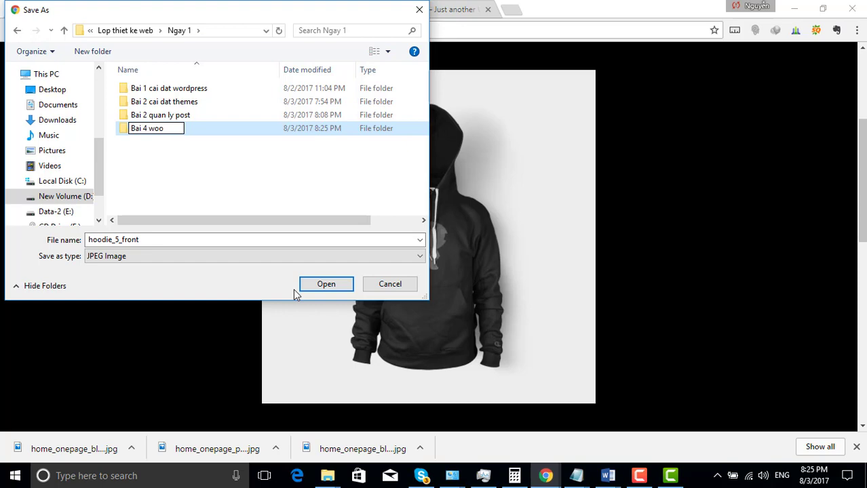
{"action": "key", "text": "Return"}
{"action": "key", "text": "Return"}
{"action": "left_click", "coordinate": [327, 284]}
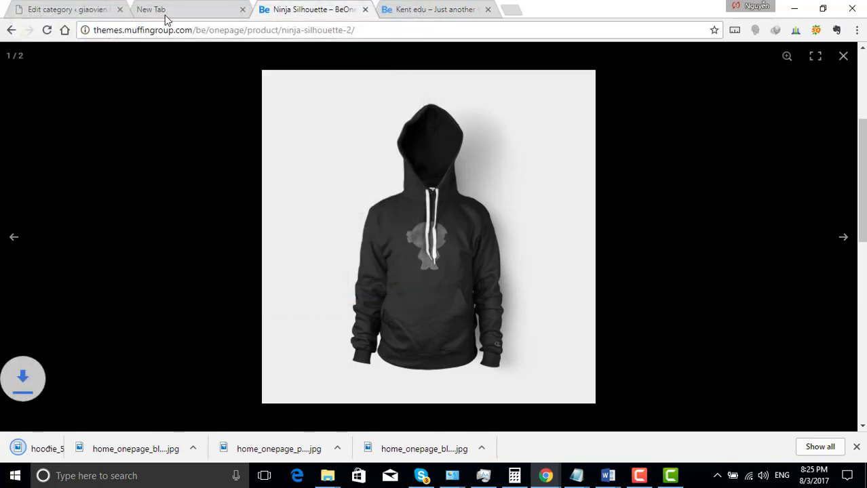
Upload hoodie_5_front from the Bai 4 woo folder as the Clothing category's thumbnail and update the category
{"action": "left_click", "coordinate": [42, 10]}
{"action": "scroll", "coordinate": [293, 307], "scroll_direction": "down", "scroll_amount": 5}
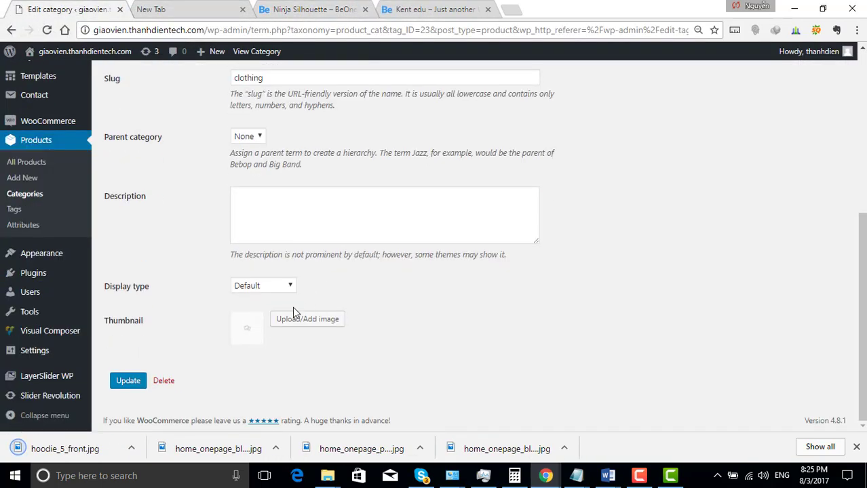
{"action": "left_click", "coordinate": [291, 326]}
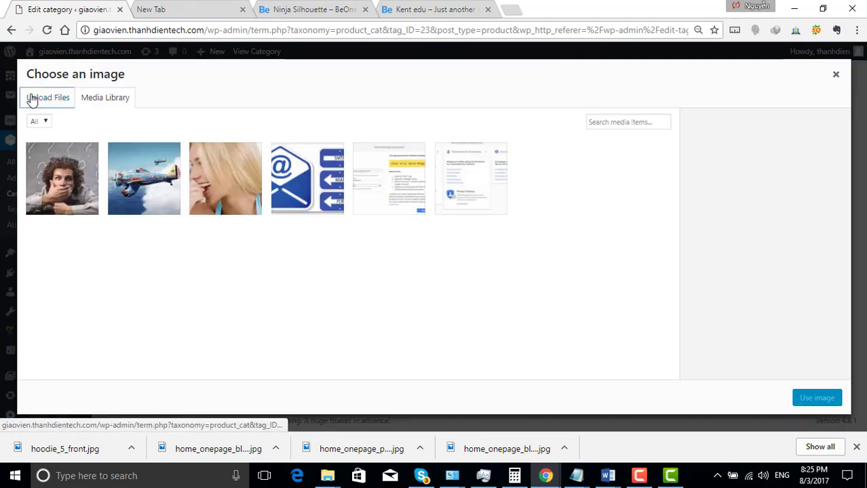
{"action": "left_click", "coordinate": [32, 98]}
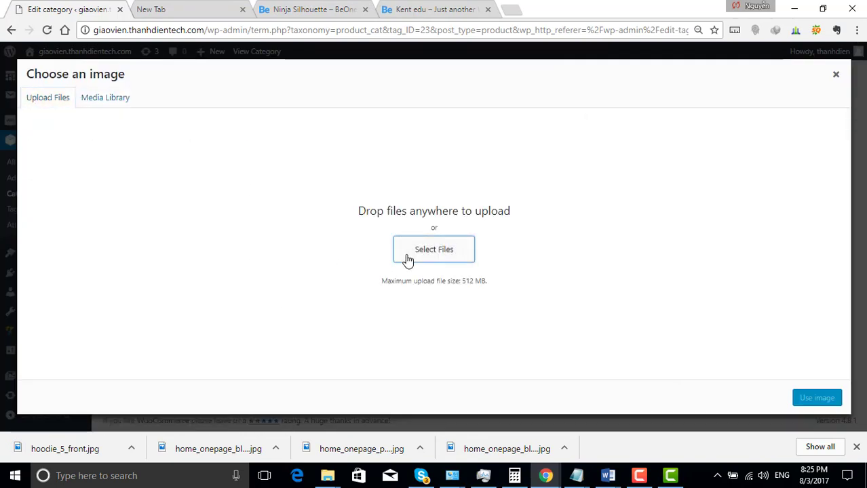
{"action": "left_click", "coordinate": [421, 256]}
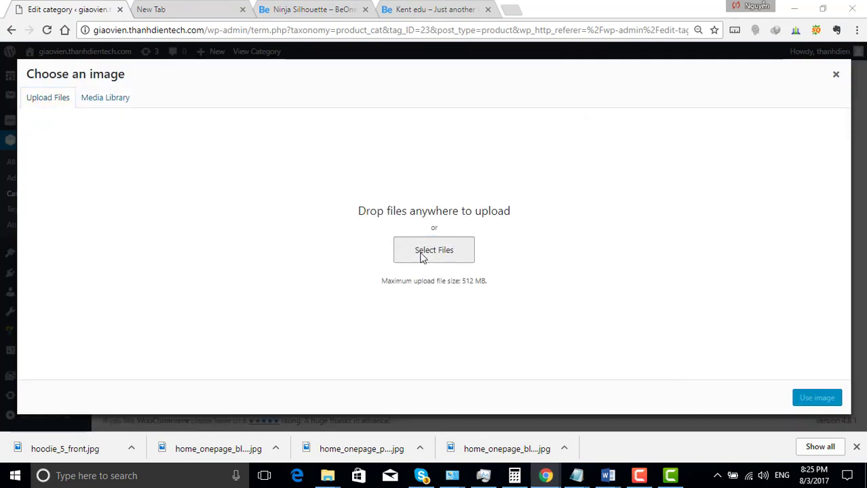
{"action": "left_click", "coordinate": [149, 102]}
{"action": "left_click", "coordinate": [326, 285]}
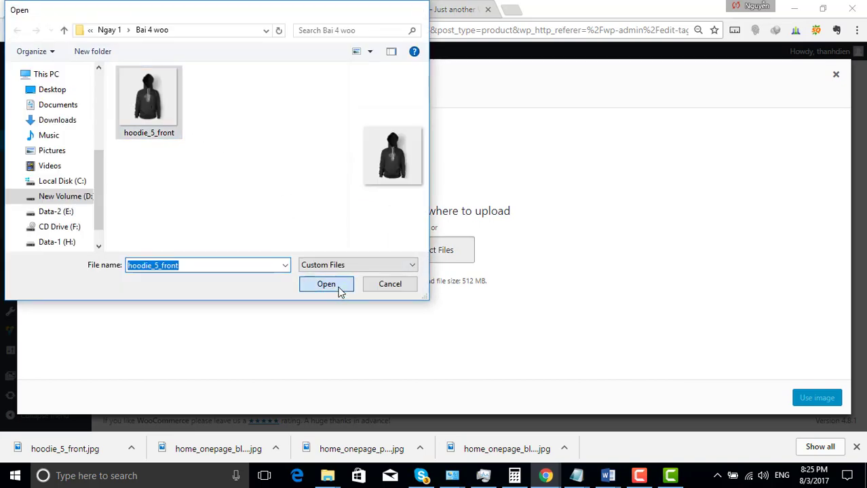
{"action": "left_click", "coordinate": [811, 401]}
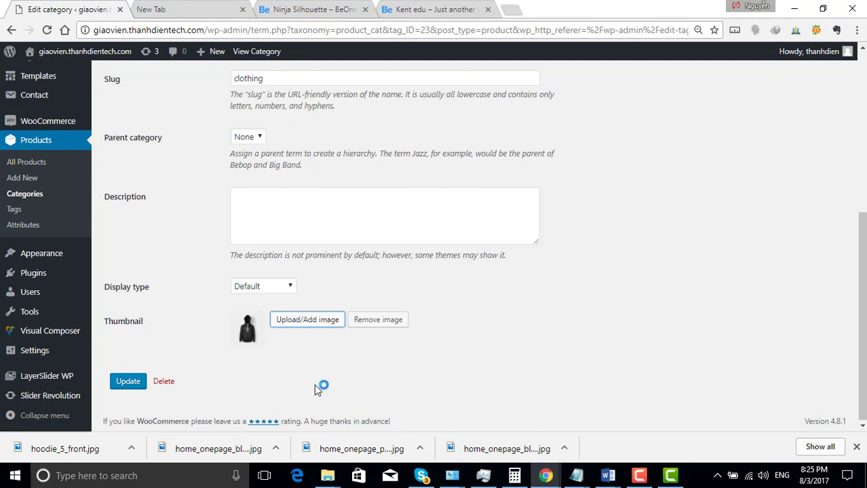
{"action": "left_click", "coordinate": [135, 390]}
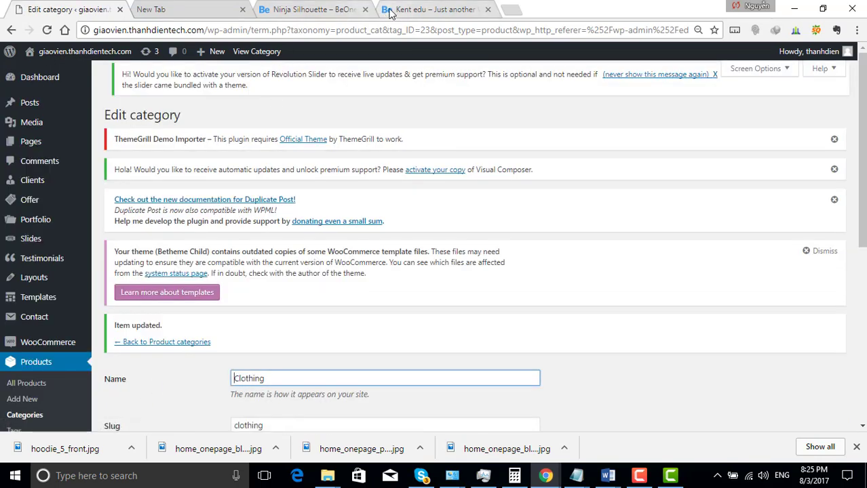
Close the enlarged photo on the demo's Ninja Silhouette page and copy the category name "Hoodies" from the breadcrumb
{"action": "left_click", "coordinate": [319, 9]}
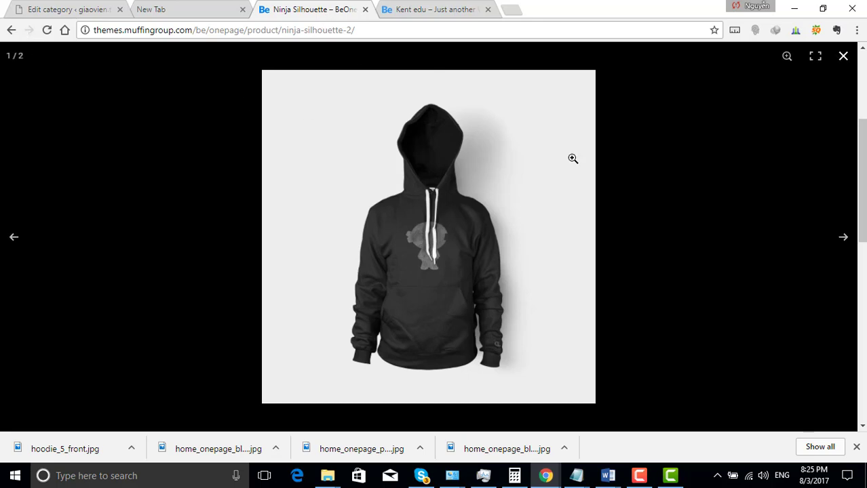
{"action": "left_click", "coordinate": [843, 57]}
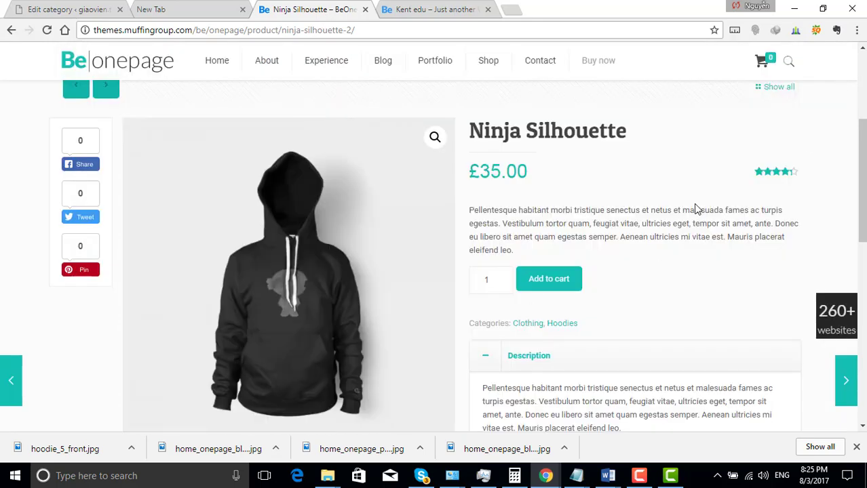
{"action": "scroll", "coordinate": [706, 213], "scroll_direction": "up", "scroll_amount": 2}
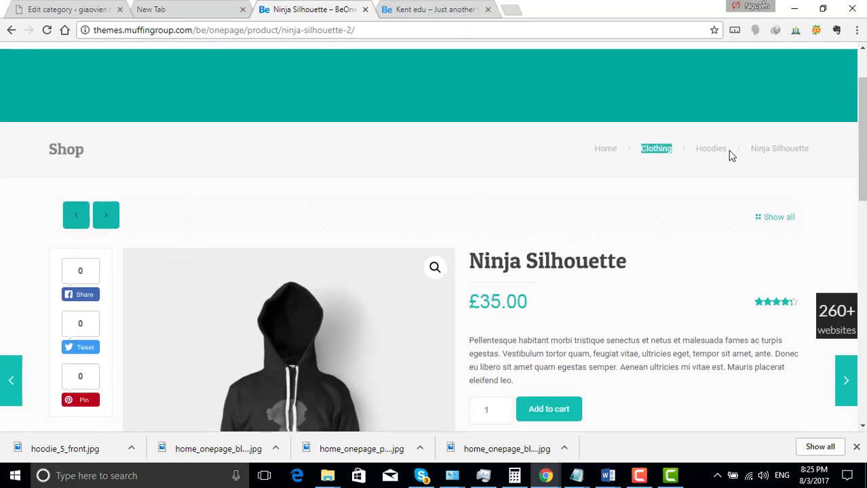
{"action": "left_click_drag", "start_coordinate": [727, 151], "coordinate": [698, 151]}
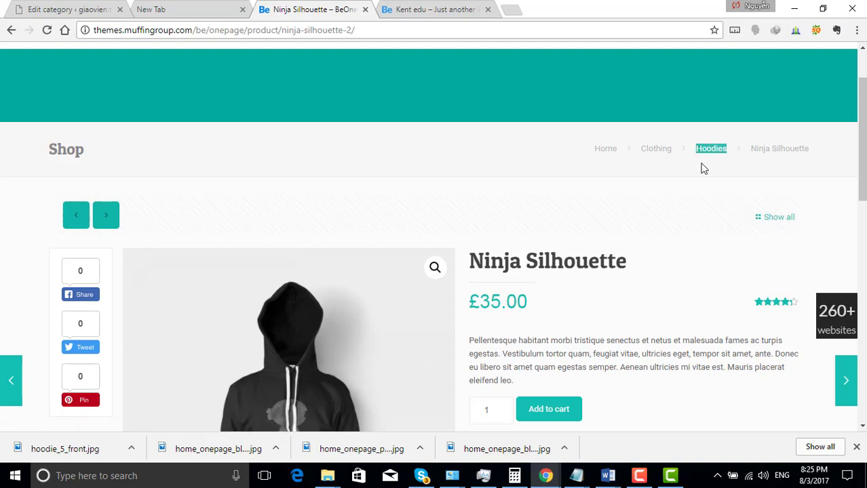
Return from editing the Clothing category to the site's product categories page
{"action": "left_click", "coordinate": [57, 10]}
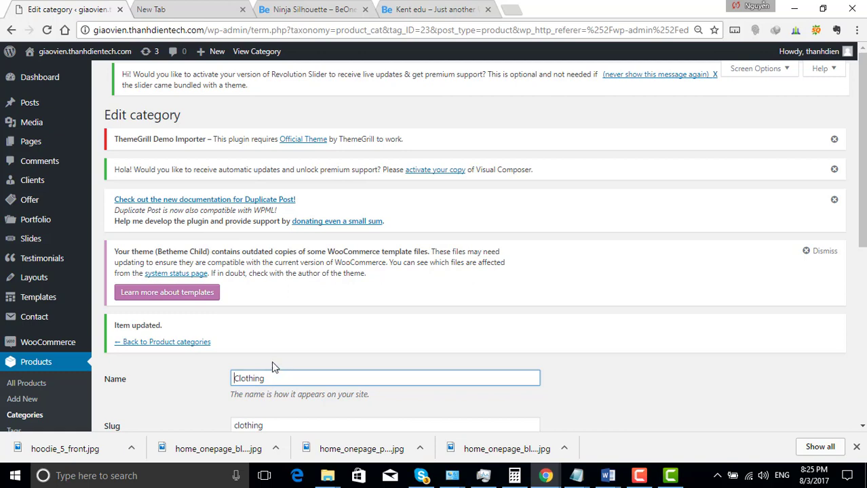
{"action": "scroll", "coordinate": [217, 310], "scroll_direction": "down", "scroll_amount": 2}
{"action": "scroll", "coordinate": [190, 278], "scroll_direction": "up", "scroll_amount": 1}
{"action": "left_click", "coordinate": [189, 282]}
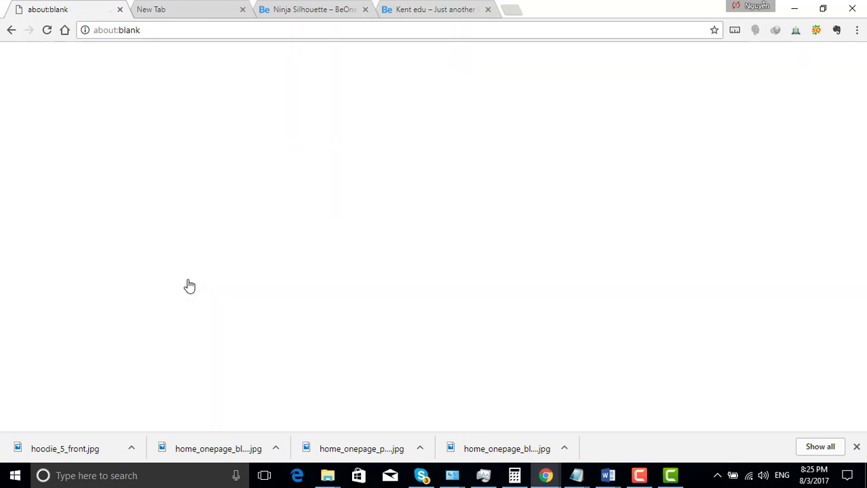
{"action": "left_click", "coordinate": [12, 32]}
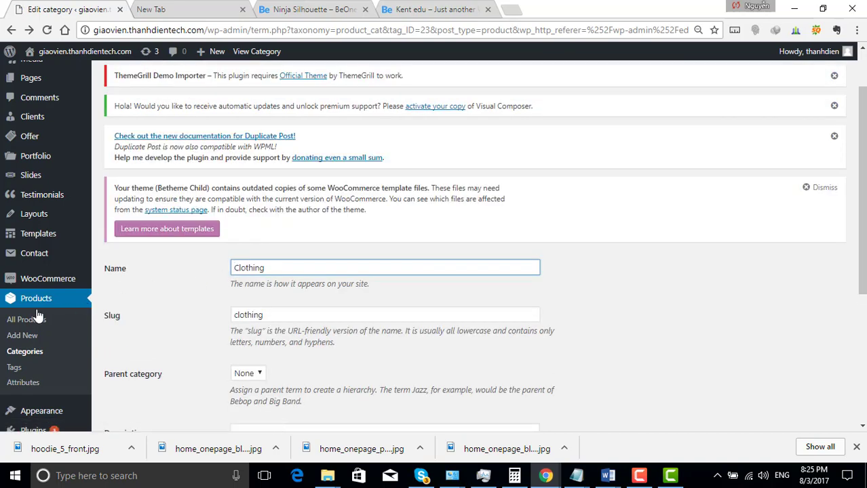
{"action": "left_click", "coordinate": [27, 357]}
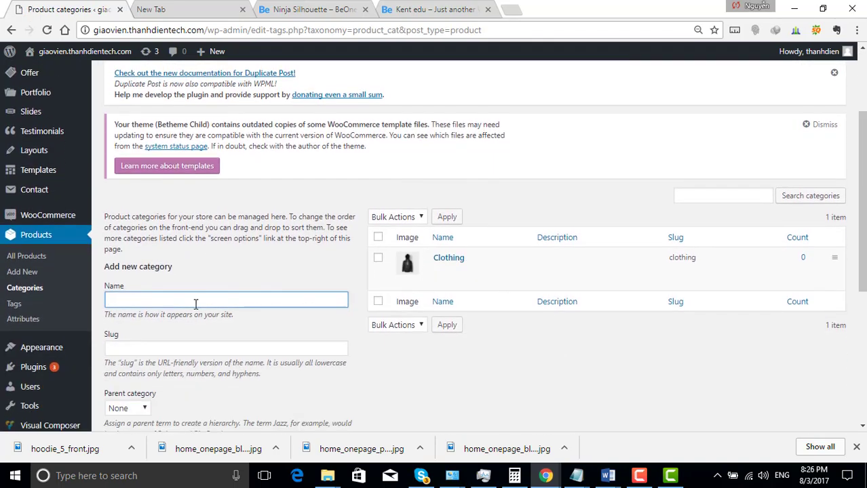
Enter "Hoodies" as the new category's name and set its parent category to Clothing
{"action": "scroll", "coordinate": [195, 305], "scroll_direction": "down", "scroll_amount": 2}
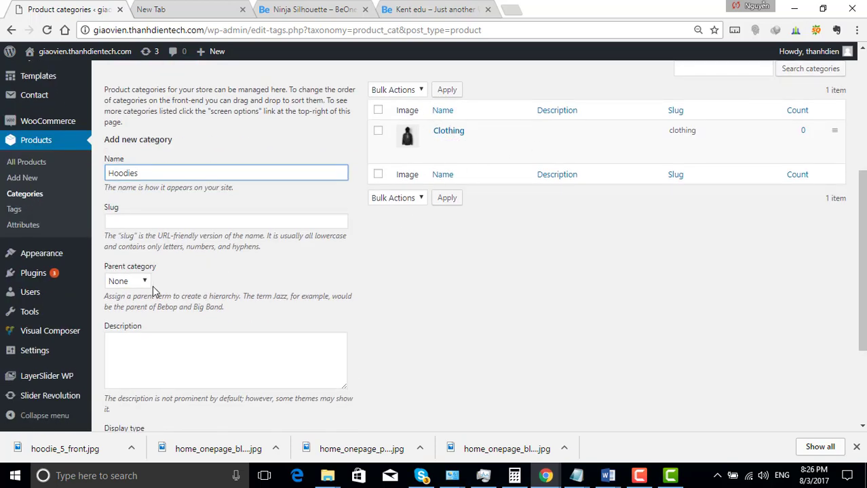
{"action": "key", "text": "ctrl+plus"}
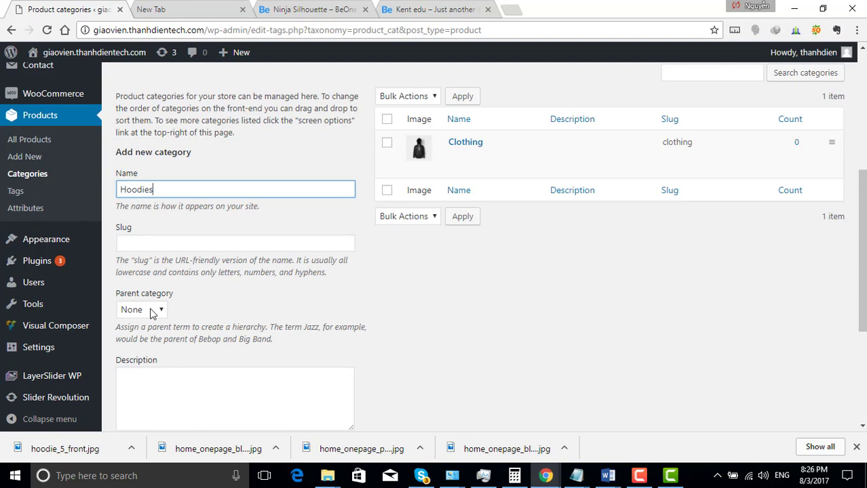
{"action": "left_click", "coordinate": [152, 311]}
{"action": "left_click", "coordinate": [151, 337]}
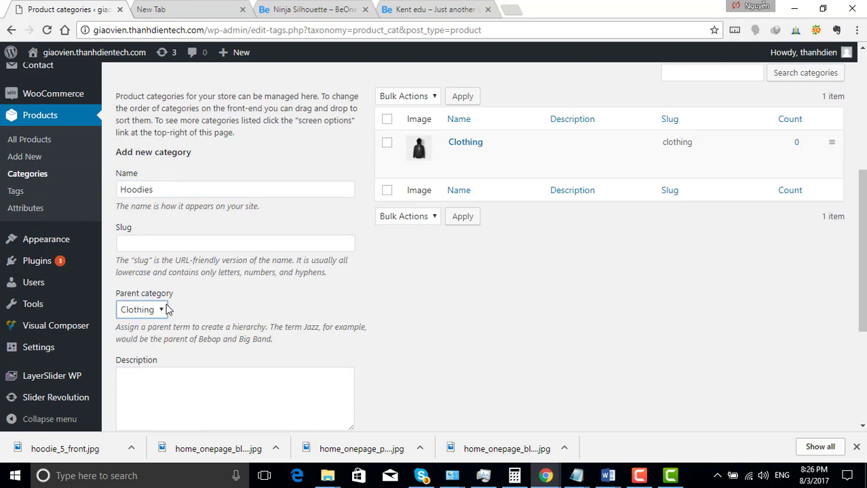
{"action": "scroll", "coordinate": [404, 282], "scroll_direction": "down", "scroll_amount": 3}
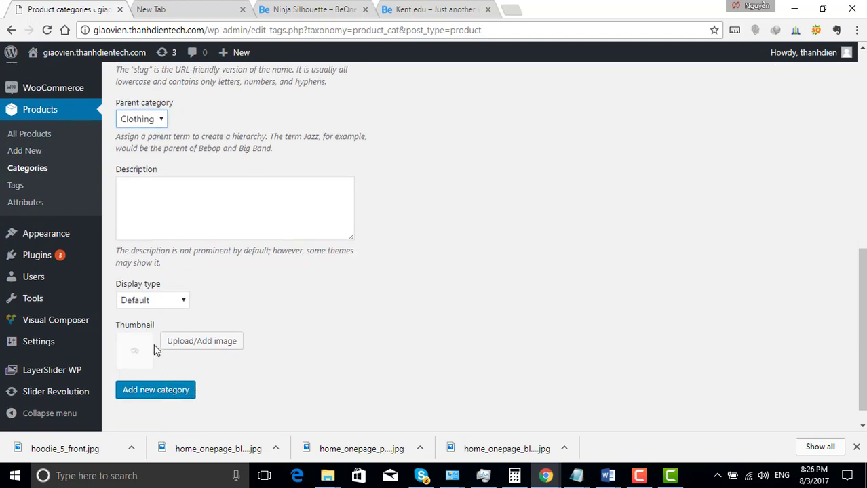
Enlarge the hoodie's back photo on the demo's Ninja Silhouette page and save it as hoodie_5_back in Bai 4 woo
{"action": "left_click", "coordinate": [402, 12]}
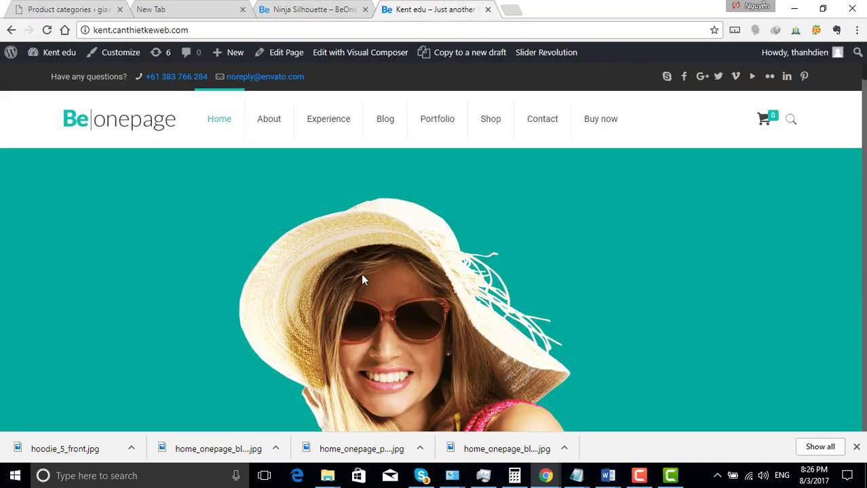
{"action": "left_click", "coordinate": [311, 9]}
{"action": "scroll", "coordinate": [350, 264], "scroll_direction": "down", "scroll_amount": 6}
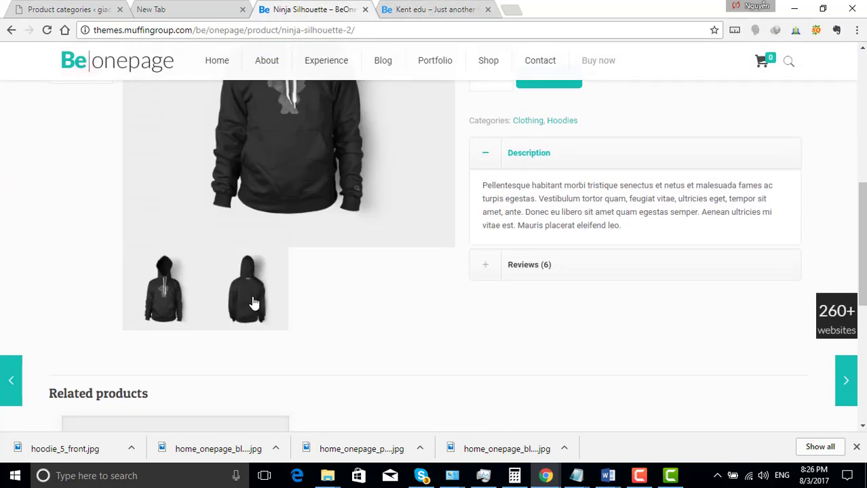
{"action": "scroll", "coordinate": [344, 211], "scroll_direction": "up", "scroll_amount": 3}
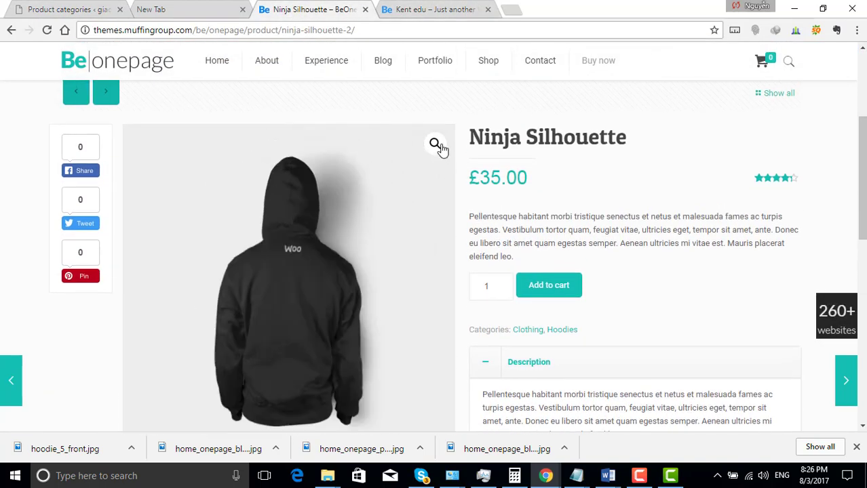
{"action": "left_click", "coordinate": [436, 144]}
{"action": "right_click", "coordinate": [425, 170]}
{"action": "left_click", "coordinate": [455, 196]}
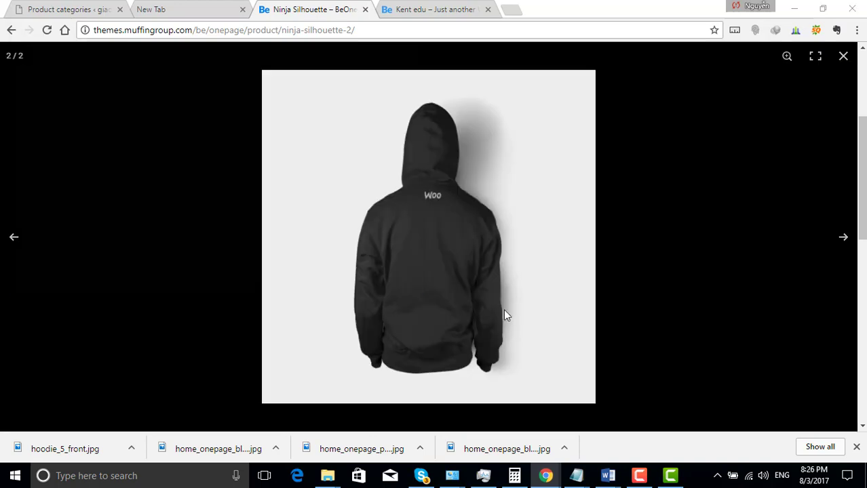
{"action": "left_click", "coordinate": [329, 287]}
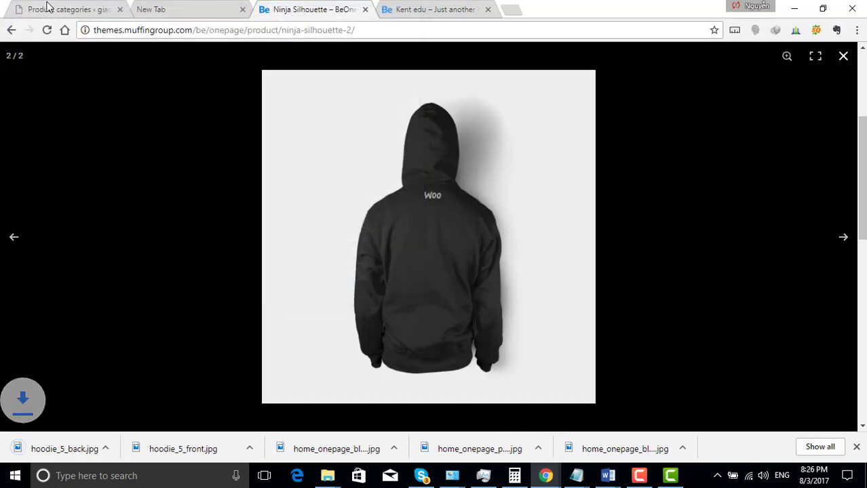
Upload hoodie_5_back as the Hoodies category's thumbnail and add the new category
{"action": "key", "text": "ctrl+1"}
{"action": "left_click", "coordinate": [194, 342]}
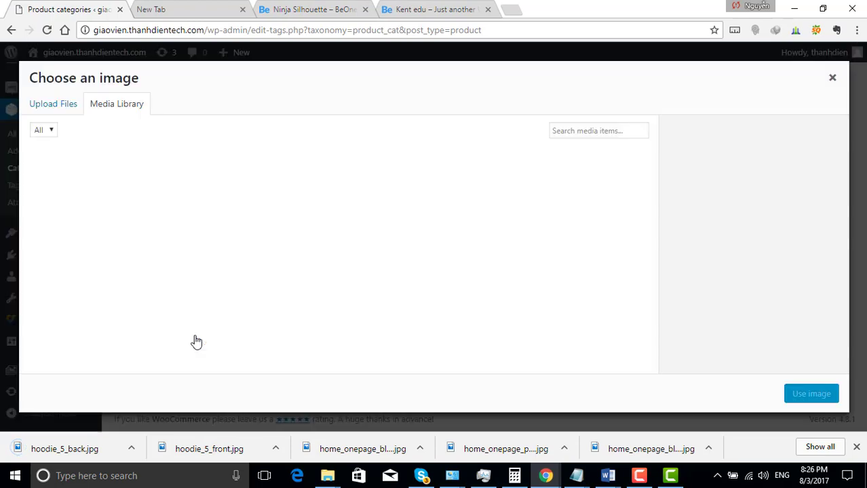
{"action": "left_click", "coordinate": [57, 107]}
{"action": "left_click", "coordinate": [420, 271]}
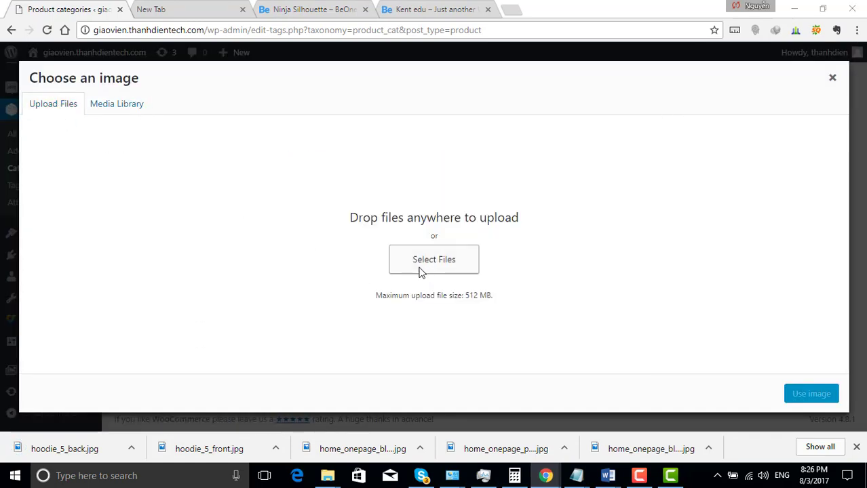
{"action": "left_click", "coordinate": [148, 102]}
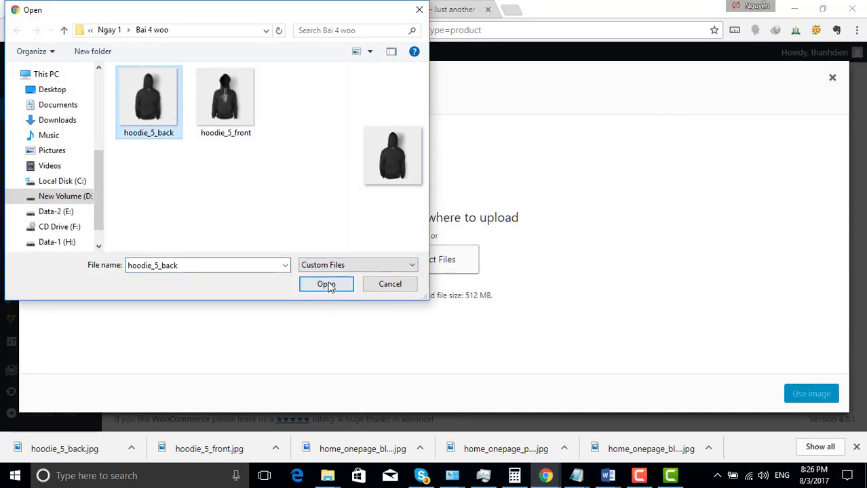
{"action": "left_click", "coordinate": [326, 284]}
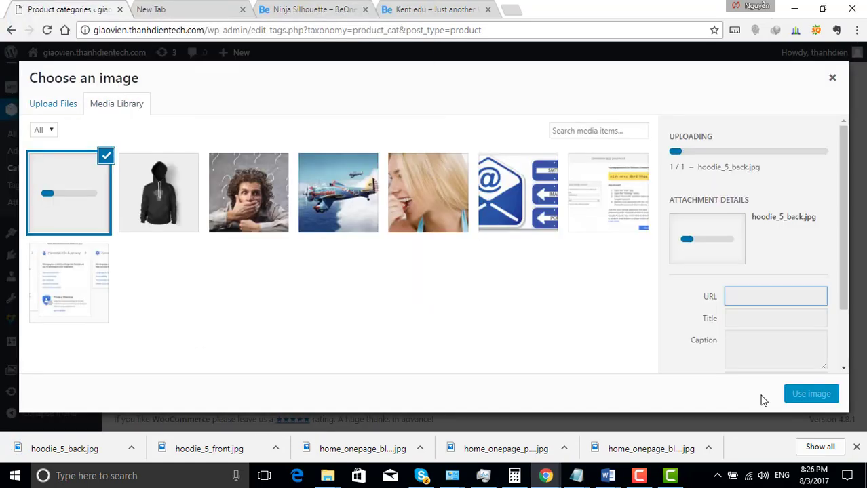
{"action": "left_click", "coordinate": [800, 399]}
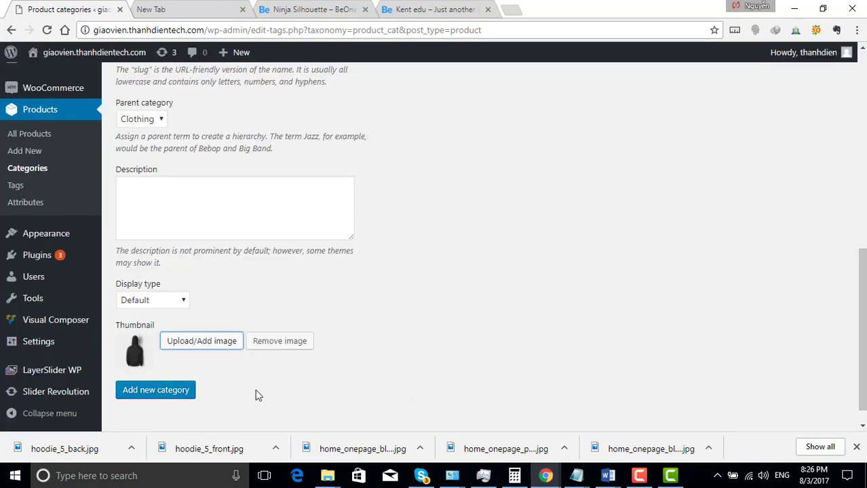
{"action": "left_click", "coordinate": [158, 398]}
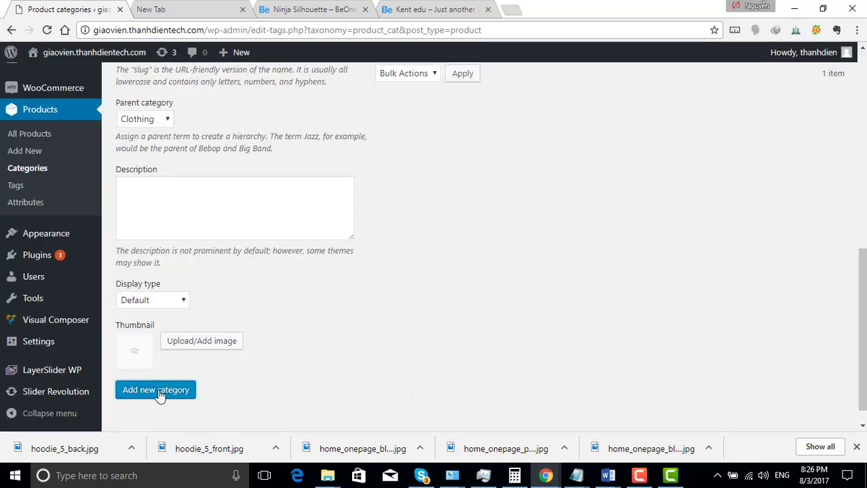
{"action": "scroll", "coordinate": [243, 366], "scroll_direction": "up", "scroll_amount": 5}
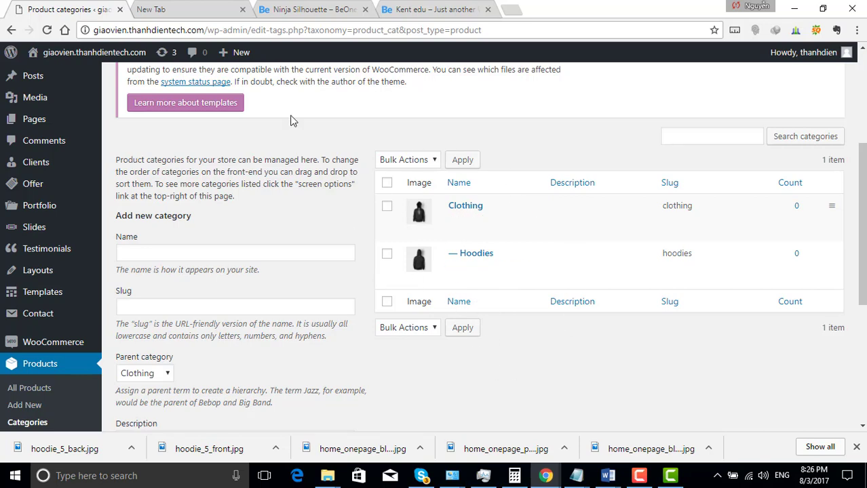
Close the enlarged photo on the demo's product page and copy the product title "Ninja Silhouette"
{"action": "left_click", "coordinate": [296, 11]}
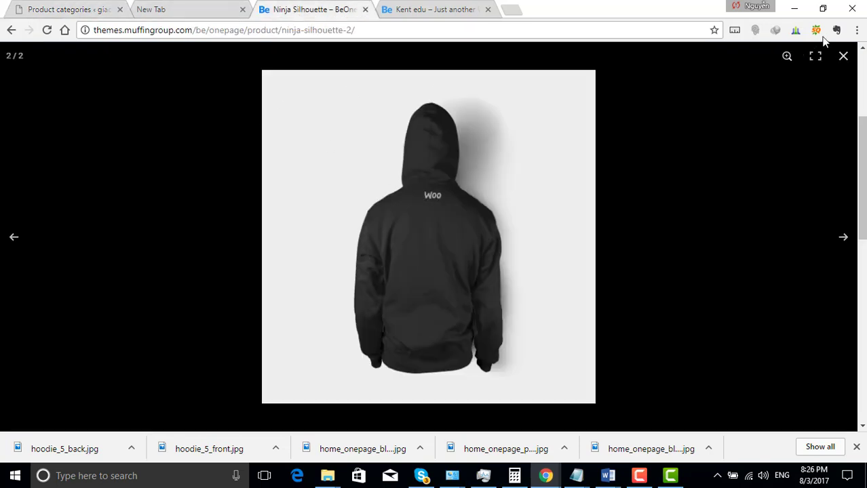
{"action": "left_click", "coordinate": [843, 57]}
{"action": "scroll", "coordinate": [532, 204], "scroll_direction": "down", "scroll_amount": 3}
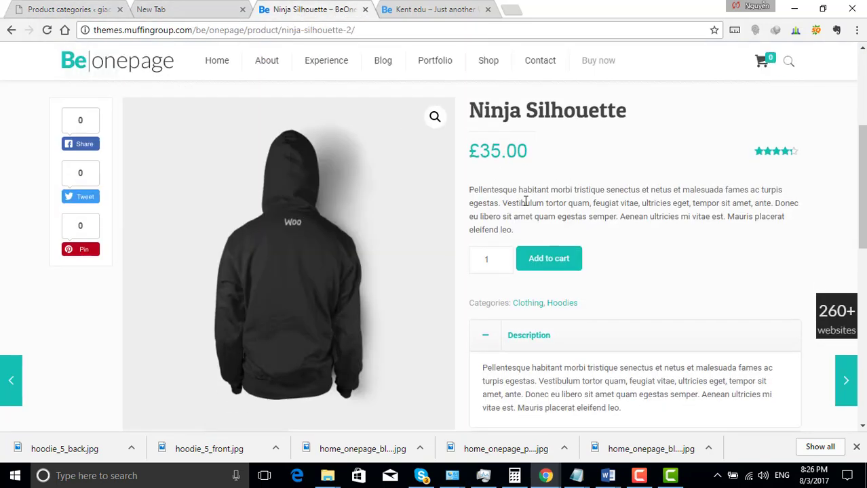
{"action": "scroll", "coordinate": [529, 222], "scroll_direction": "down", "scroll_amount": 2}
{"action": "scroll", "coordinate": [543, 244], "scroll_direction": "up", "scroll_amount": 10}
{"action": "scroll", "coordinate": [579, 268], "scroll_direction": "down", "scroll_amount": 1}
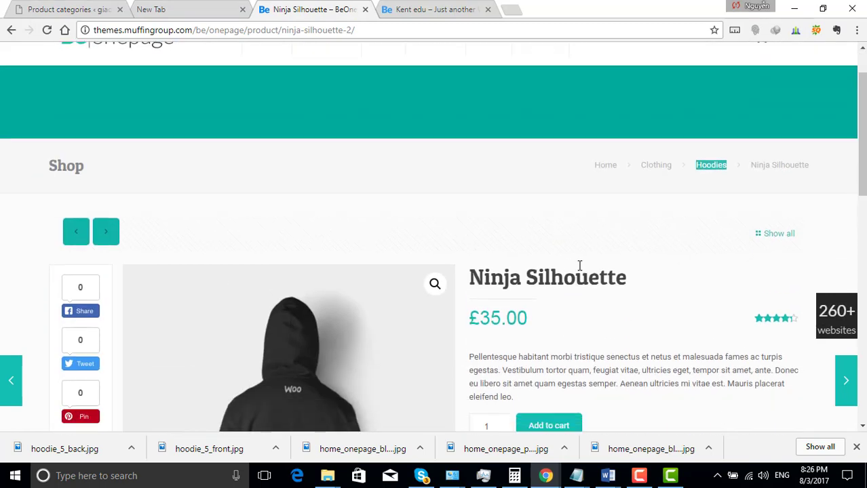
{"action": "left_click_drag", "start_coordinate": [625, 278], "coordinate": [473, 276]}
{"action": "key", "text": "ctrl+c"}
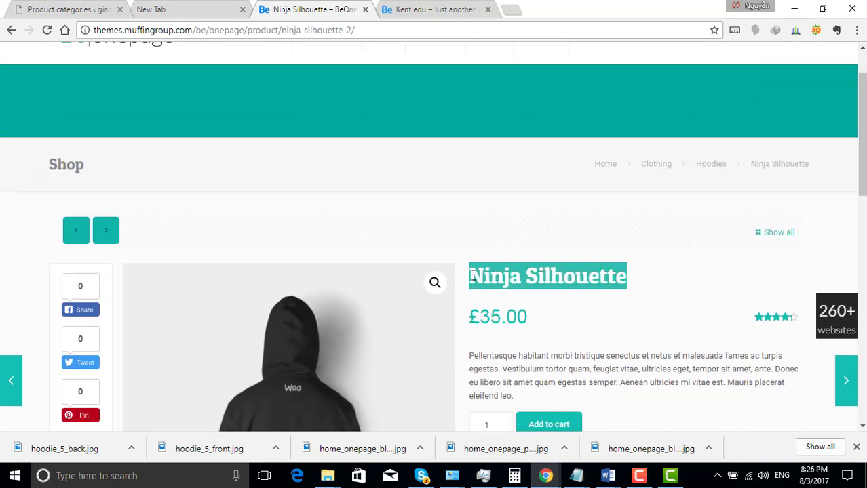
Start a new product in the WordPress site's product list and enter the copied title "Ninja Silhouette" as its name
{"action": "left_click", "coordinate": [47, 10]}
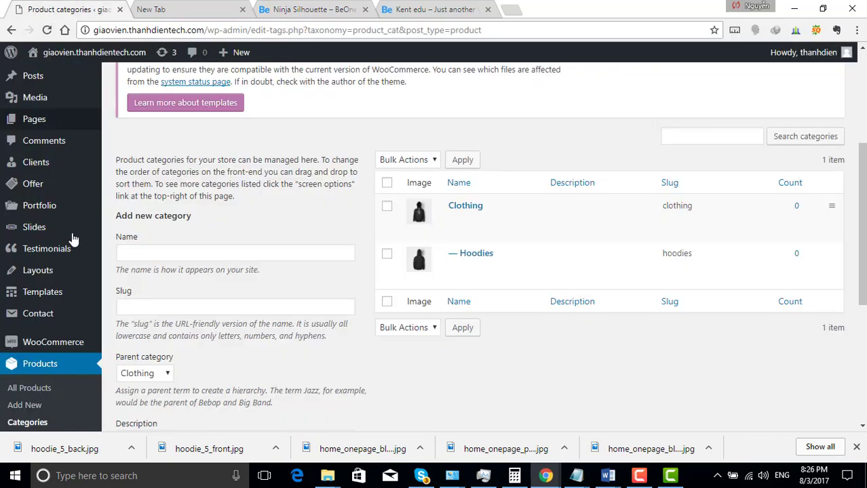
{"action": "scroll", "coordinate": [74, 282], "scroll_direction": "down", "scroll_amount": 2}
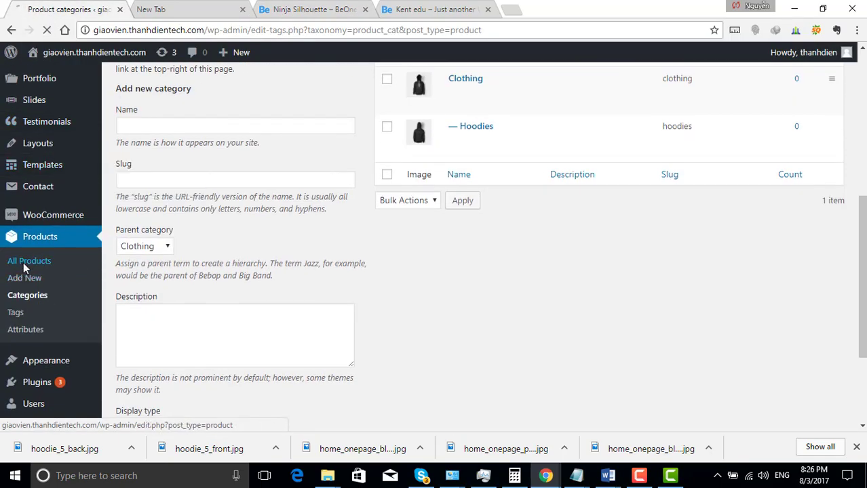
{"action": "left_click", "coordinate": [24, 262]}
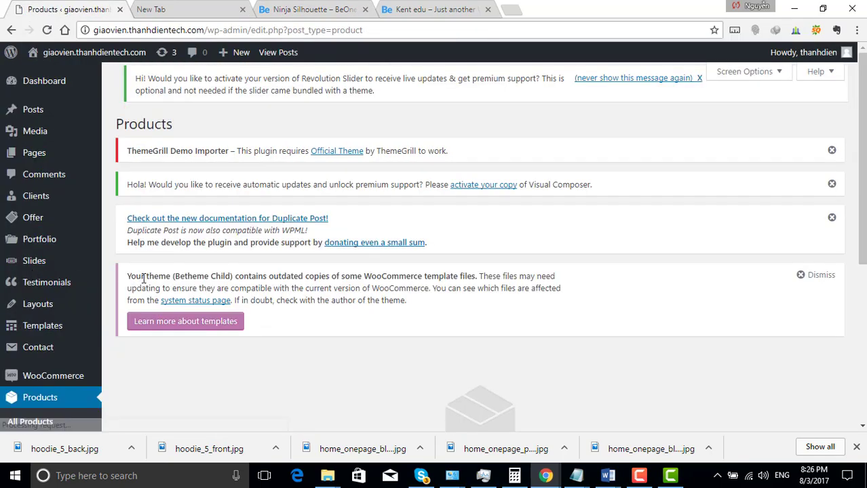
{"action": "scroll", "coordinate": [306, 258], "scroll_direction": "down", "scroll_amount": 3}
{"action": "left_click", "coordinate": [391, 342]}
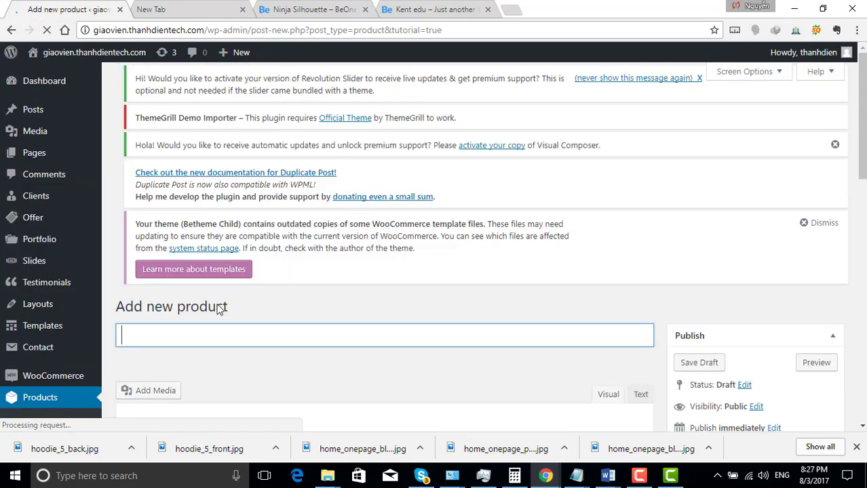
{"action": "key", "text": "ctrl+v"}
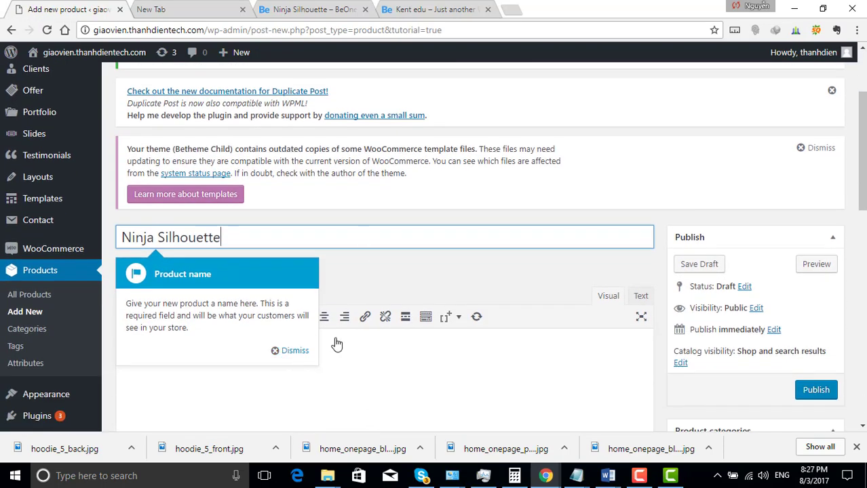
Dismiss the guided tips on the new product form, from the product name tip through the prices tip
{"action": "left_click", "coordinate": [281, 350]}
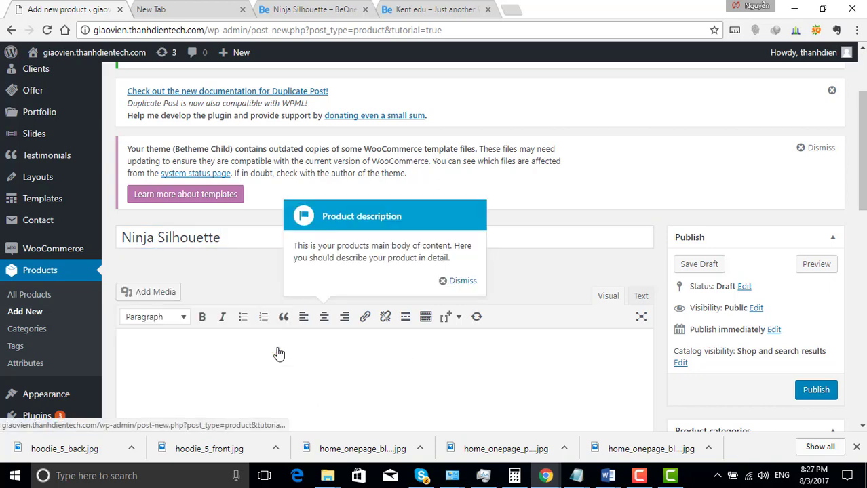
{"action": "left_click", "coordinate": [461, 283]}
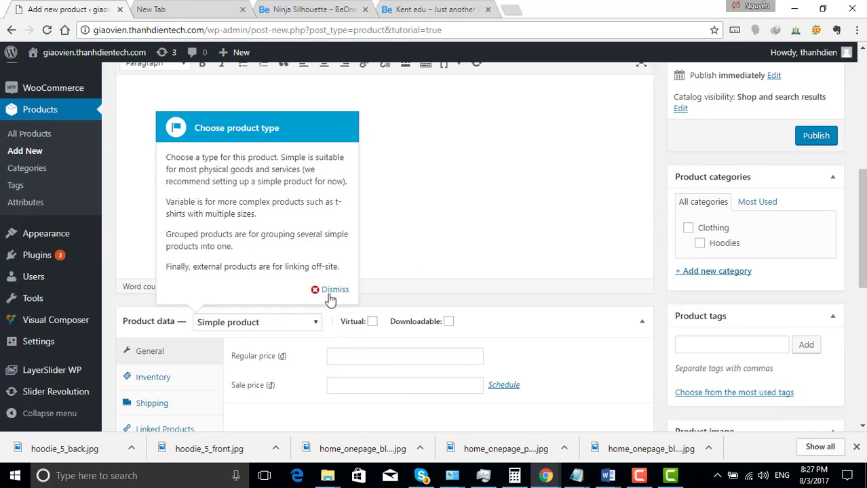
{"action": "left_click", "coordinate": [330, 299]}
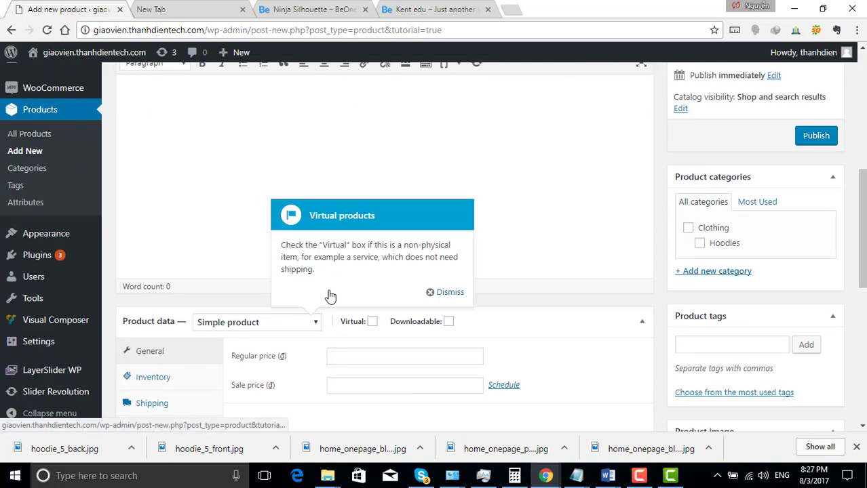
{"action": "left_click", "coordinate": [435, 293]}
{"action": "left_click", "coordinate": [517, 292]}
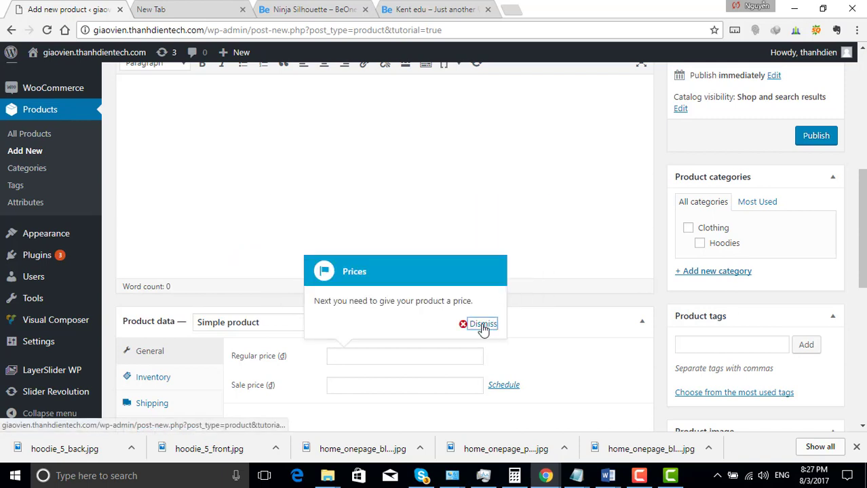
{"action": "left_click", "coordinate": [478, 324]}
Copy the Description paragraph from the demo's Ninja Silhouette page and paste it as the new product's main description
{"action": "scroll", "coordinate": [251, 272], "scroll_direction": "up", "scroll_amount": 2}
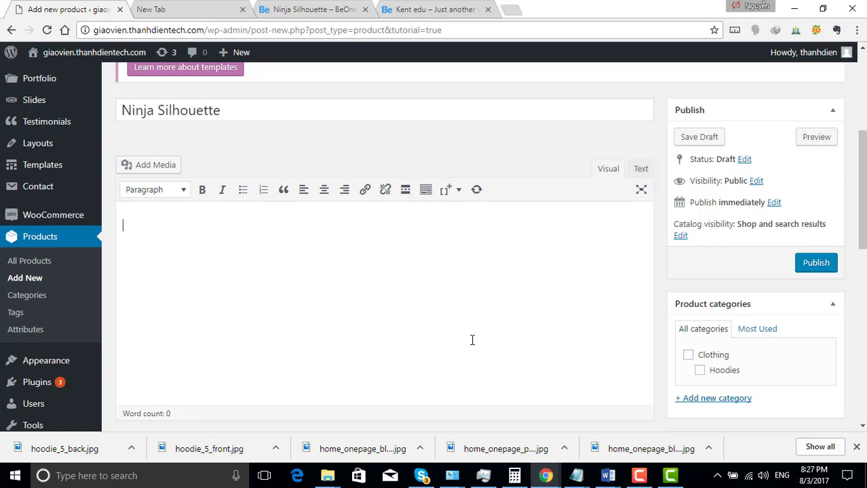
{"action": "left_click", "coordinate": [409, 10]}
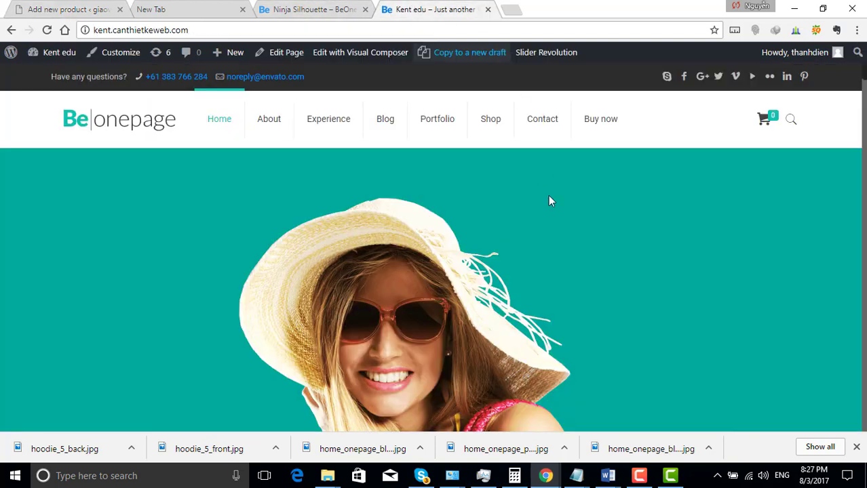
{"action": "left_click", "coordinate": [306, 9]}
{"action": "scroll", "coordinate": [567, 275], "scroll_direction": "down", "scroll_amount": 4}
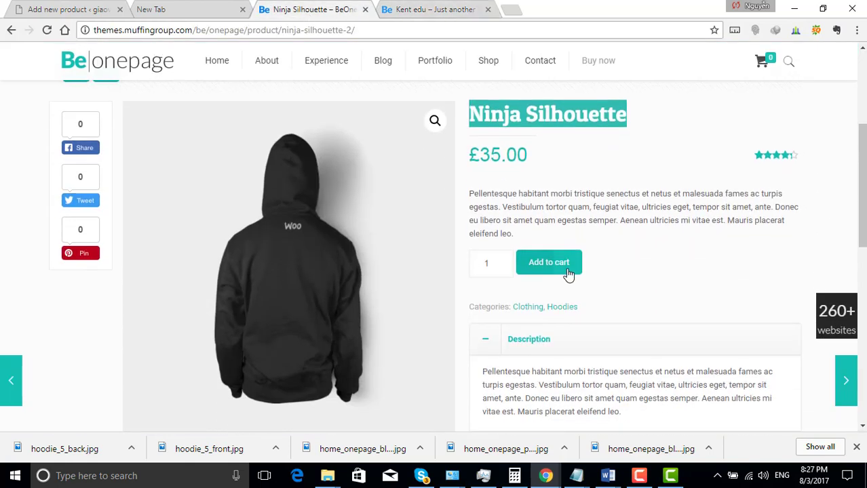
{"action": "left_click_drag", "start_coordinate": [483, 245], "coordinate": [632, 285]}
{"action": "key", "text": "ctrl+c"}
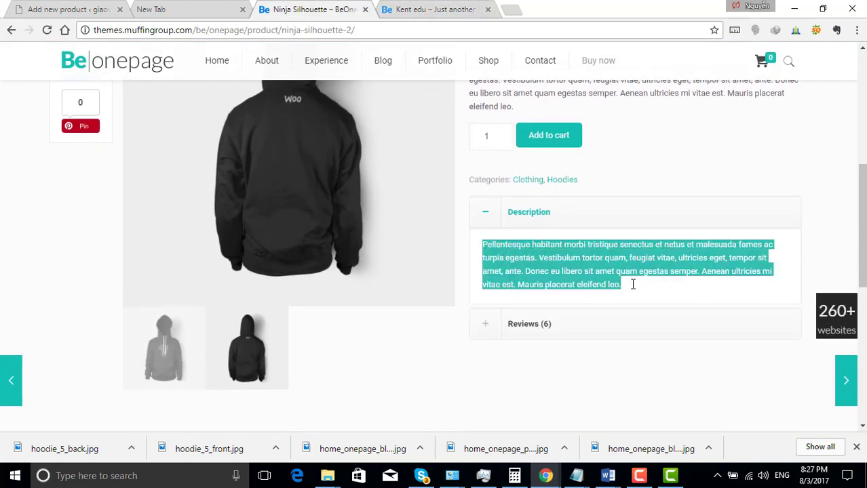
{"action": "left_click", "coordinate": [71, 10]}
{"action": "key", "text": "ctrl+v"}
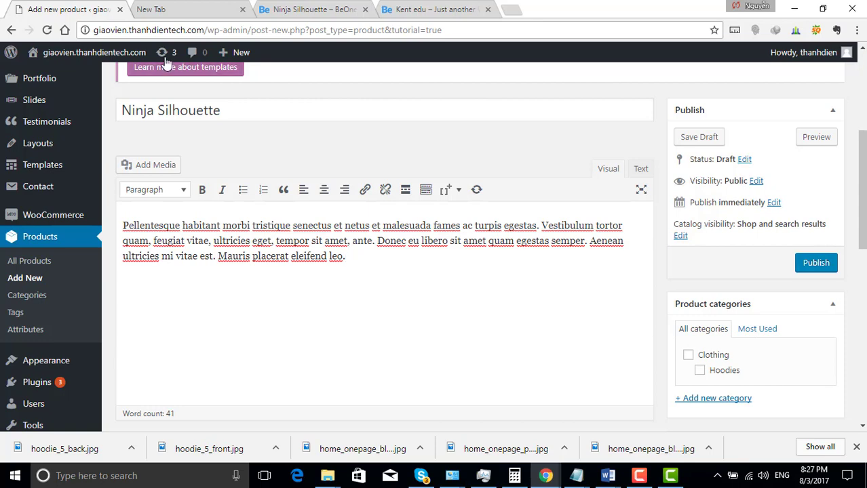
Copy the demo's summary paragraph beneath the product price and paste it into the new product's short description
{"action": "left_click", "coordinate": [315, 10]}
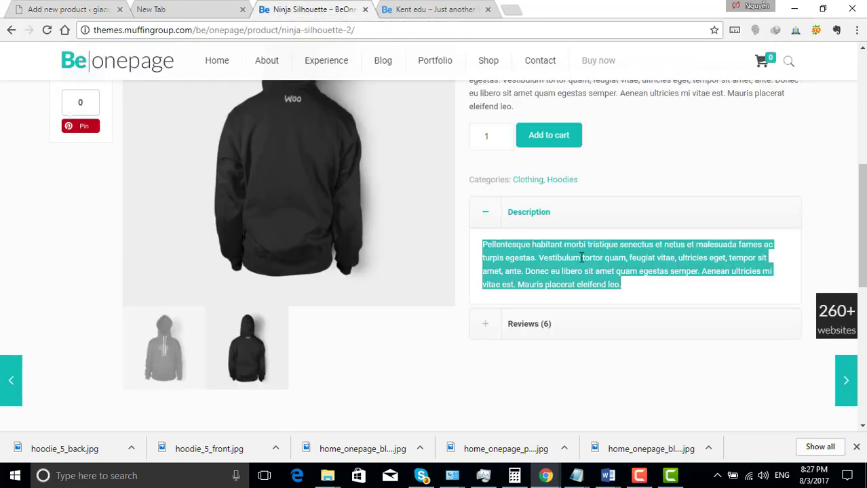
{"action": "scroll", "coordinate": [591, 255], "scroll_direction": "up", "scroll_amount": 2}
{"action": "left_click_drag", "start_coordinate": [470, 194], "coordinate": [527, 236]}
{"action": "key", "text": "ctrl+c"}
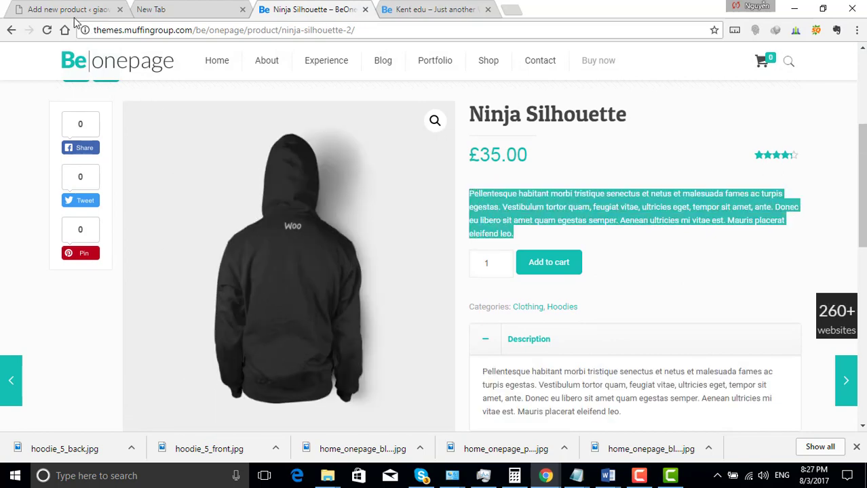
{"action": "left_click", "coordinate": [66, 11]}
{"action": "scroll", "coordinate": [311, 285], "scroll_direction": "down", "scroll_amount": 10}
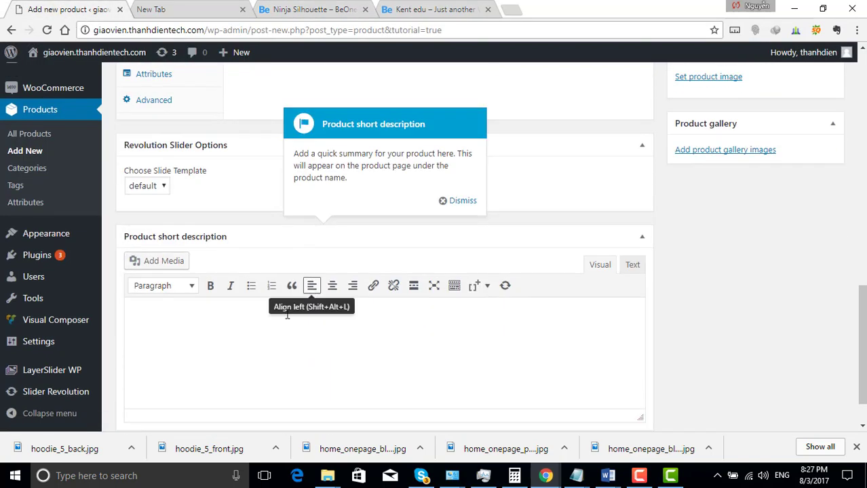
{"action": "left_click", "coordinate": [287, 315]}
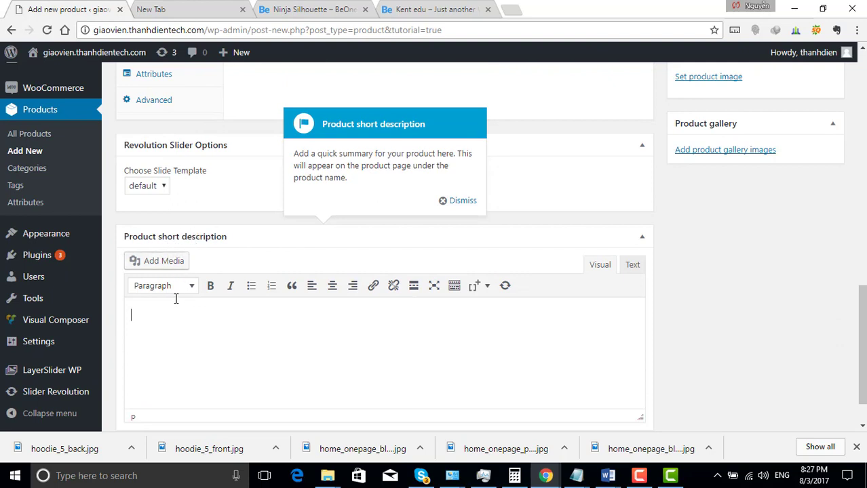
{"action": "key", "text": "ctrl+v"}
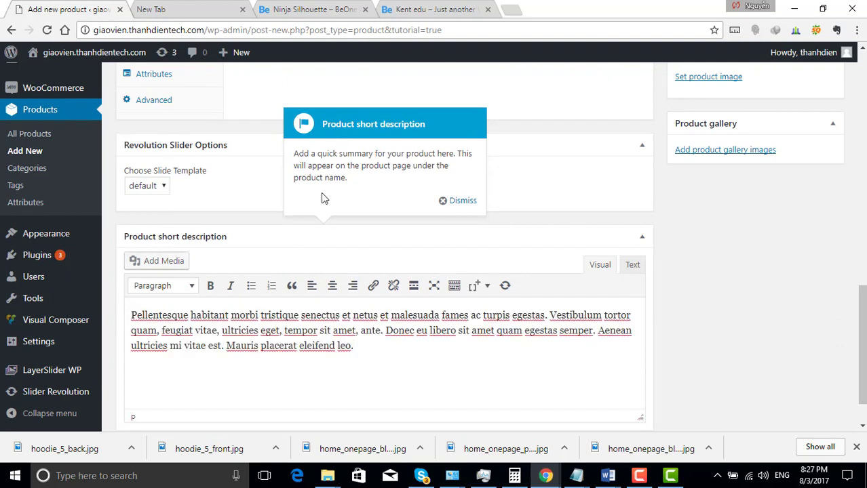
Dismiss the product short description and product images tips
{"action": "scroll", "coordinate": [482, 260], "scroll_direction": "up", "scroll_amount": 1}
{"action": "left_click", "coordinate": [459, 266]}
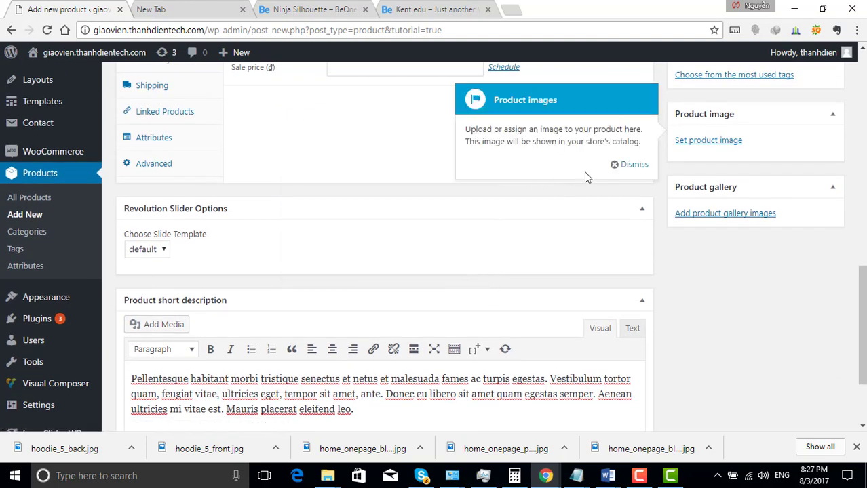
{"action": "left_click", "coordinate": [615, 167]}
Check the price on the demo's product page and set the new product's regular price to 35000 and sale price to 30000
{"action": "scroll", "coordinate": [595, 205], "scroll_direction": "up", "scroll_amount": 3}
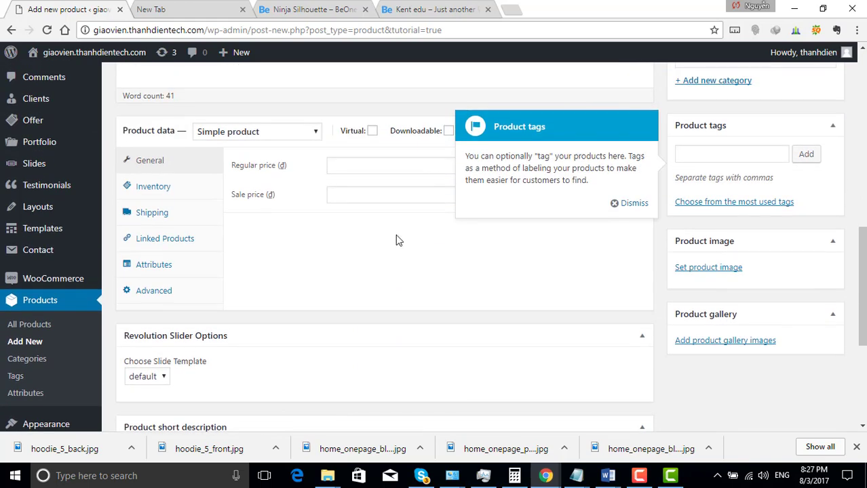
{"action": "left_click", "coordinate": [340, 230]}
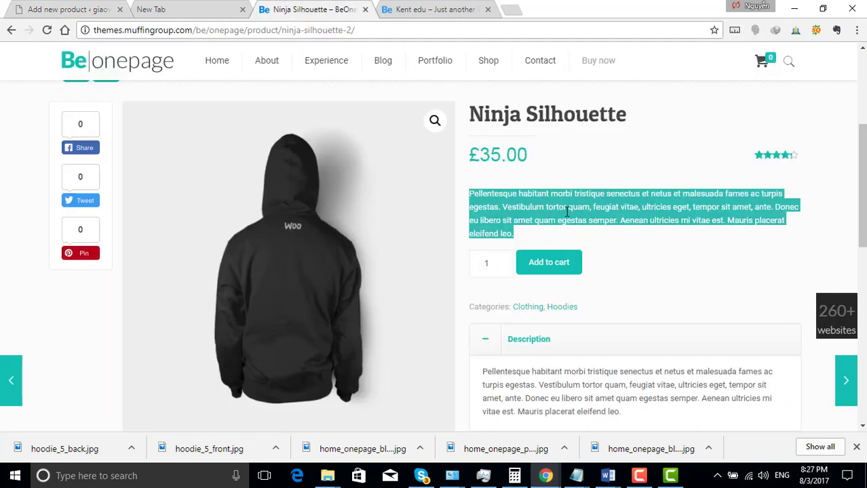
{"action": "left_click", "coordinate": [286, 11]}
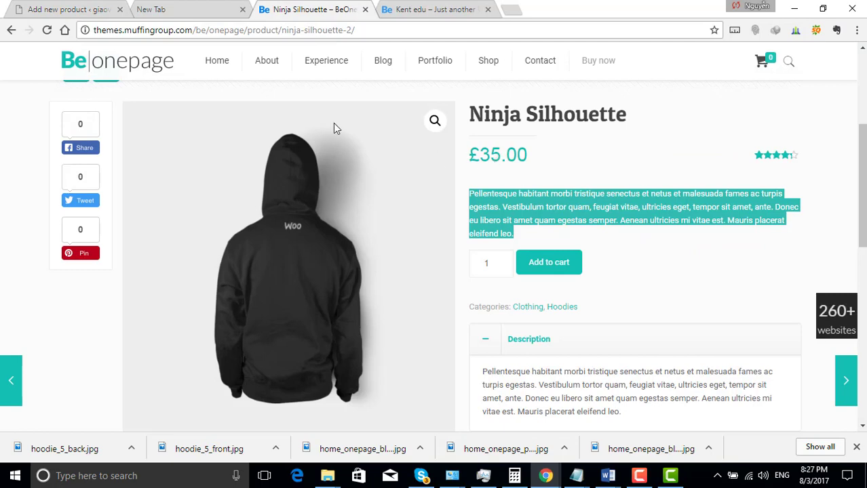
{"action": "left_click", "coordinate": [56, 10]}
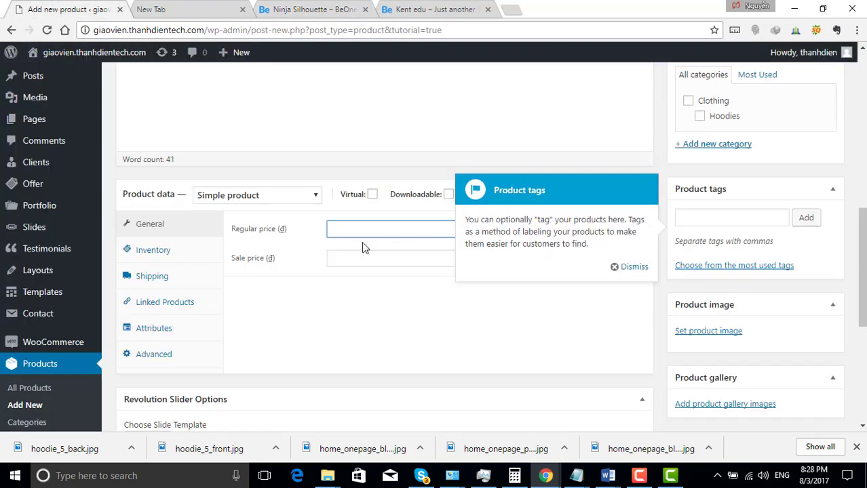
{"action": "type", "text": "5000"}
{"action": "left_click", "coordinate": [368, 261]}
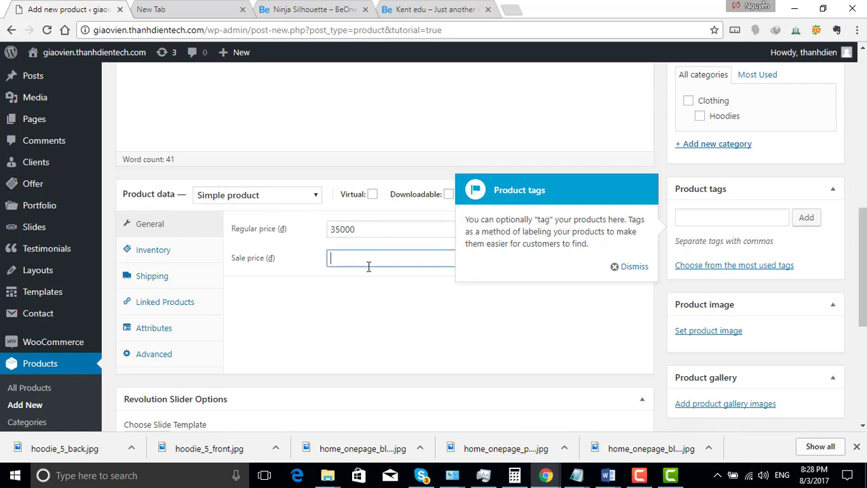
{"action": "type", "text": "30000"}
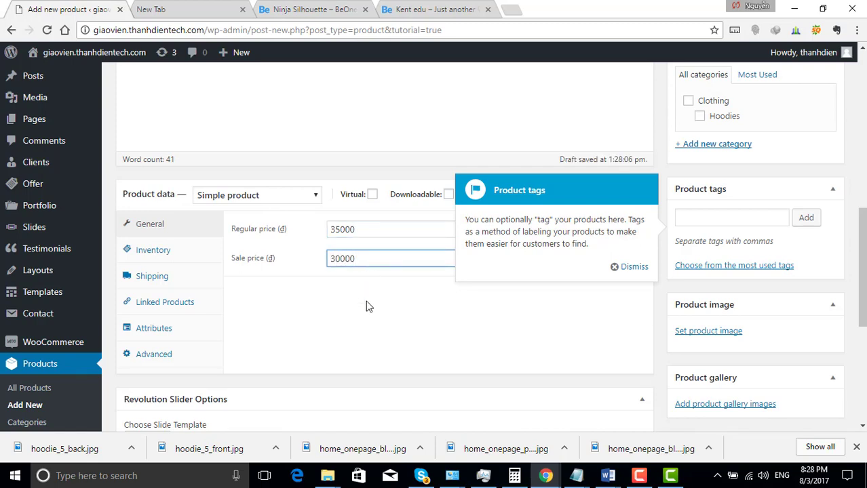
{"action": "left_click", "coordinate": [370, 314]}
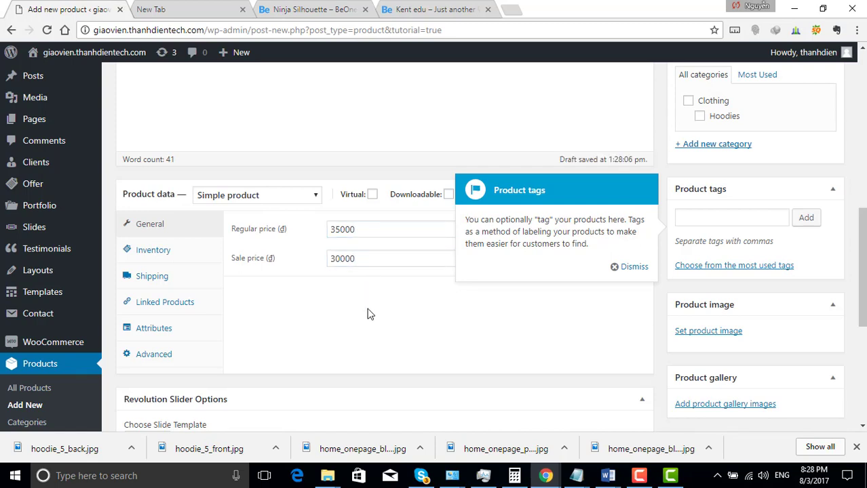
Review the demo's product photos and set hoodie_5_front from the media library as the new product's image
{"action": "scroll", "coordinate": [732, 372], "scroll_direction": "down", "scroll_amount": 2}
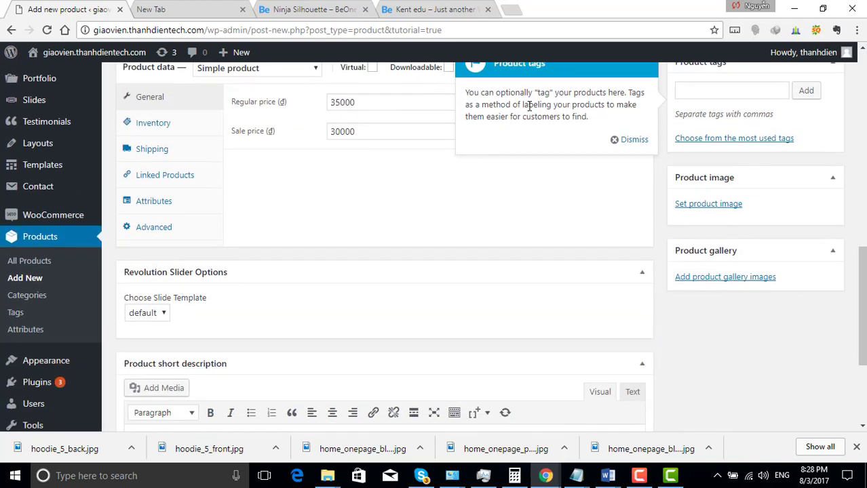
{"action": "left_click", "coordinate": [328, 19]}
{"action": "scroll", "coordinate": [224, 295], "scroll_direction": "down", "scroll_amount": 5}
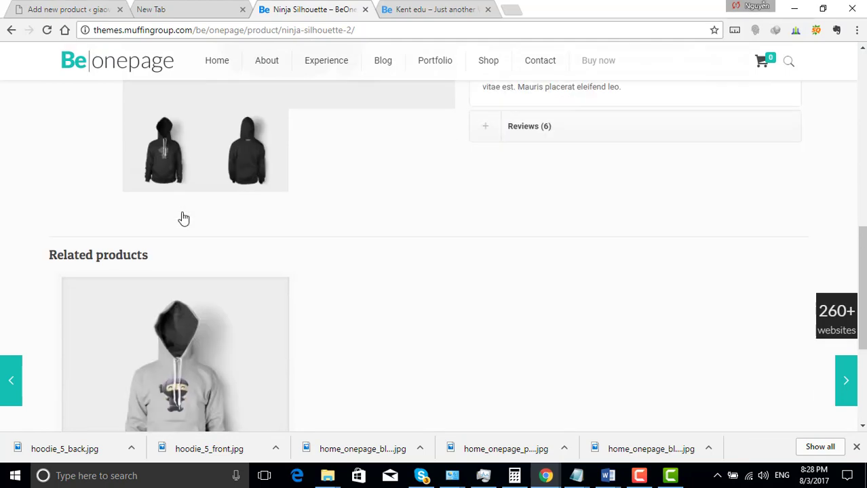
{"action": "scroll", "coordinate": [169, 190], "scroll_direction": "up", "scroll_amount": 3}
{"action": "left_click", "coordinate": [68, 10]}
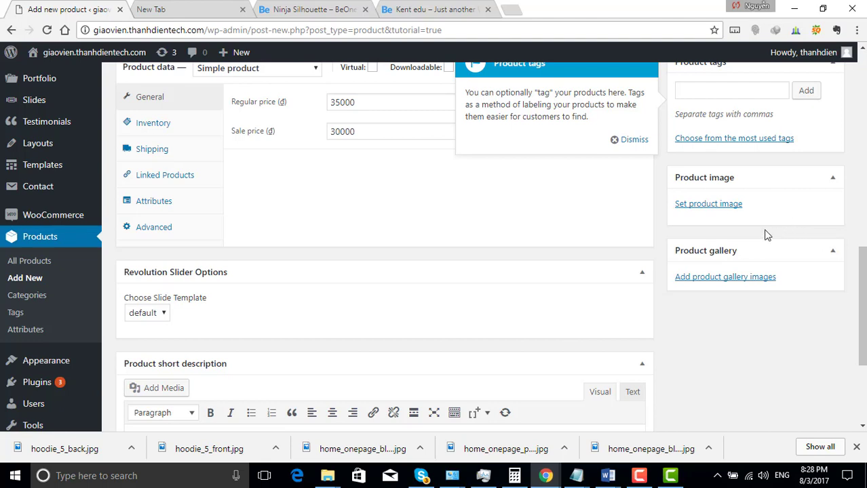
{"action": "left_click", "coordinate": [721, 203]}
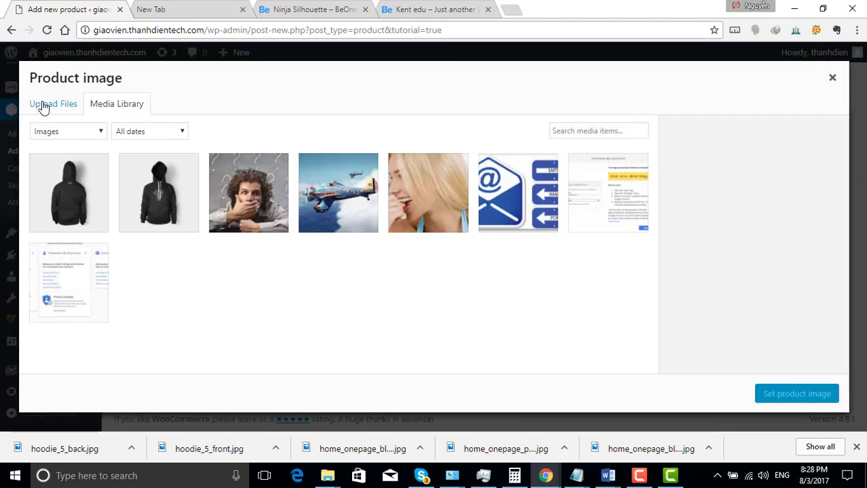
{"action": "left_click", "coordinate": [155, 198]}
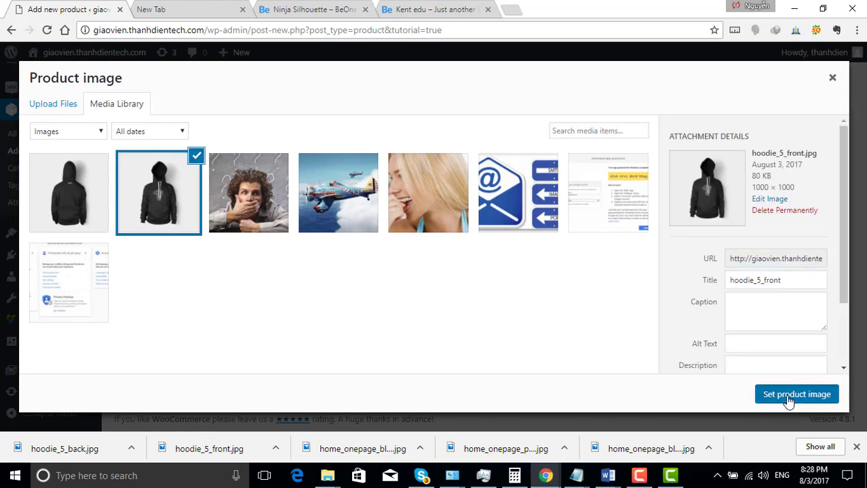
{"action": "left_click", "coordinate": [787, 395]}
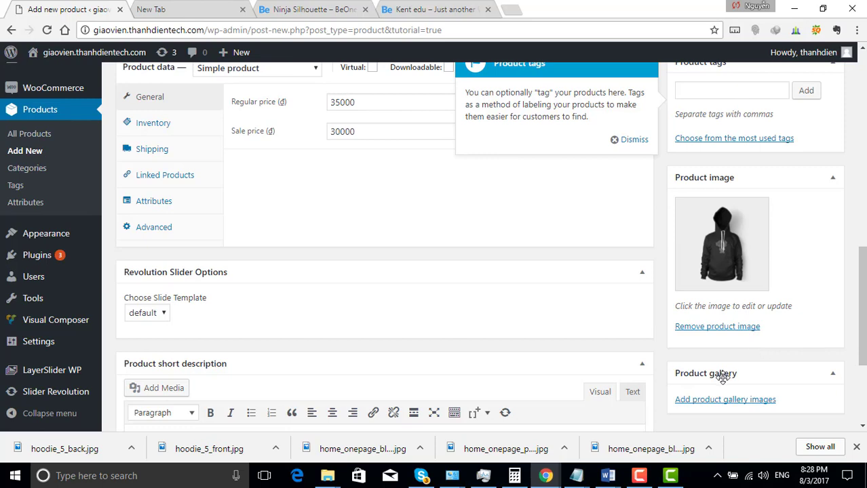
Add the hoodie_5_front and hoodie_5_back images from the media library to the product gallery
{"action": "scroll", "coordinate": [726, 373], "scroll_direction": "down", "scroll_amount": 1}
{"action": "left_click", "coordinate": [722, 342]}
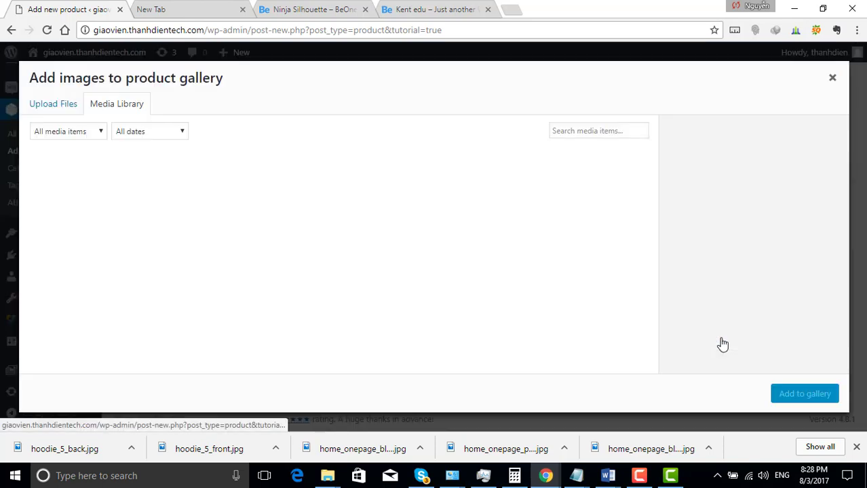
{"action": "left_click", "coordinate": [155, 207]}
{"action": "left_click", "coordinate": [88, 204]}
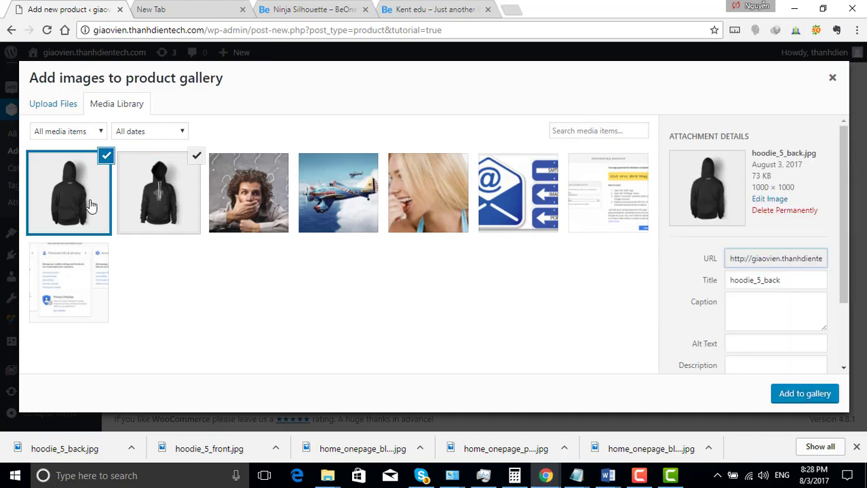
{"action": "left_click", "coordinate": [805, 394]}
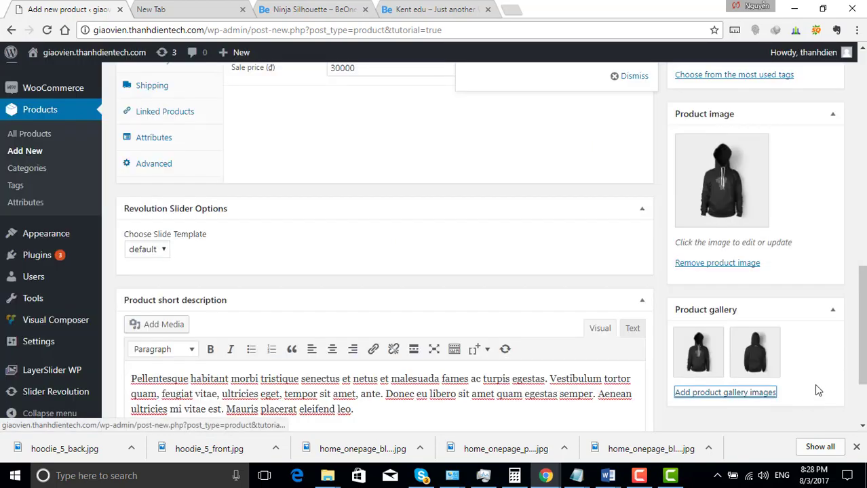
Assign the product to the Clothing category and its Hoodies subcategory, and publish it
{"action": "scroll", "coordinate": [818, 390], "scroll_direction": "up", "scroll_amount": 10}
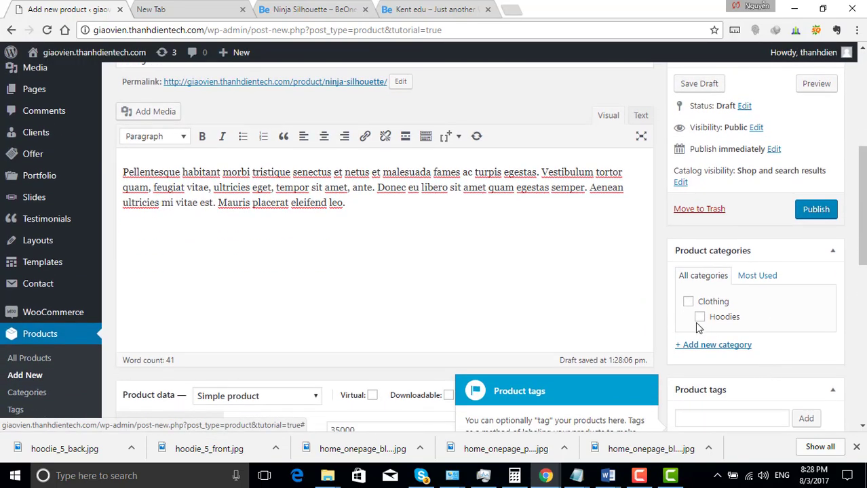
{"action": "left_click", "coordinate": [689, 303]}
{"action": "left_click", "coordinate": [700, 317]}
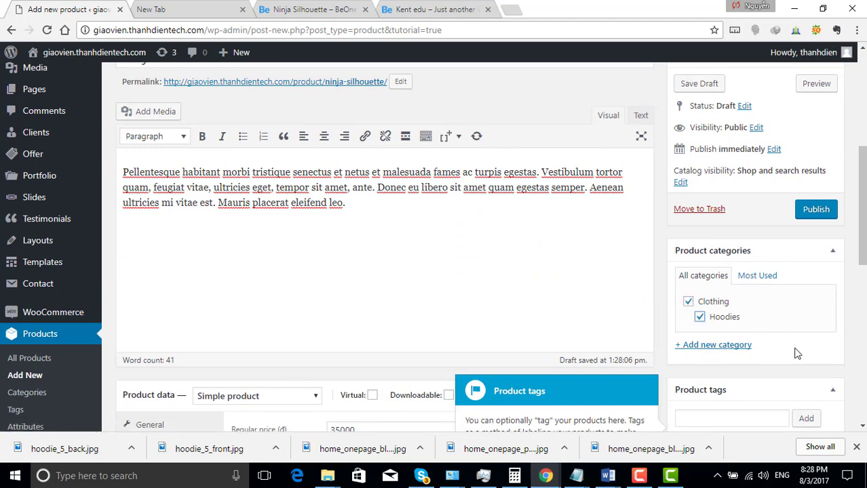
{"action": "scroll", "coordinate": [748, 334], "scroll_direction": "up", "scroll_amount": 3}
{"action": "scroll", "coordinate": [746, 333], "scroll_direction": "down", "scroll_amount": 4}
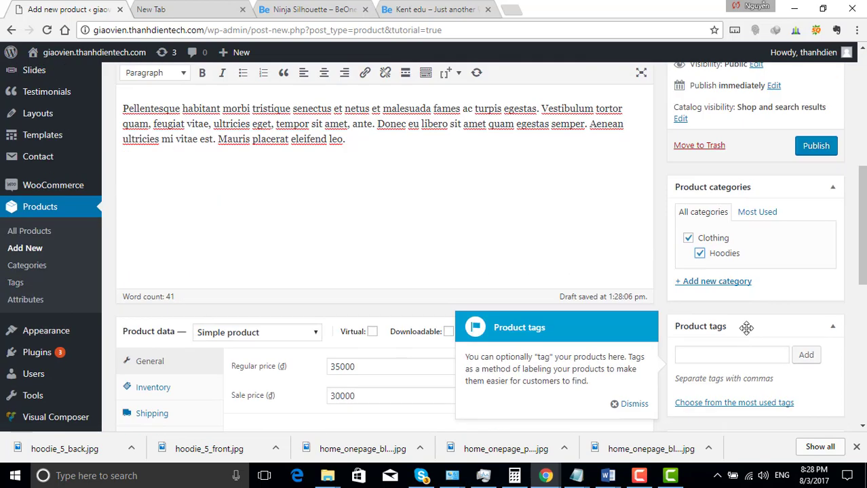
{"action": "scroll", "coordinate": [801, 258], "scroll_direction": "up", "scroll_amount": 1}
{"action": "left_click", "coordinate": [814, 213]}
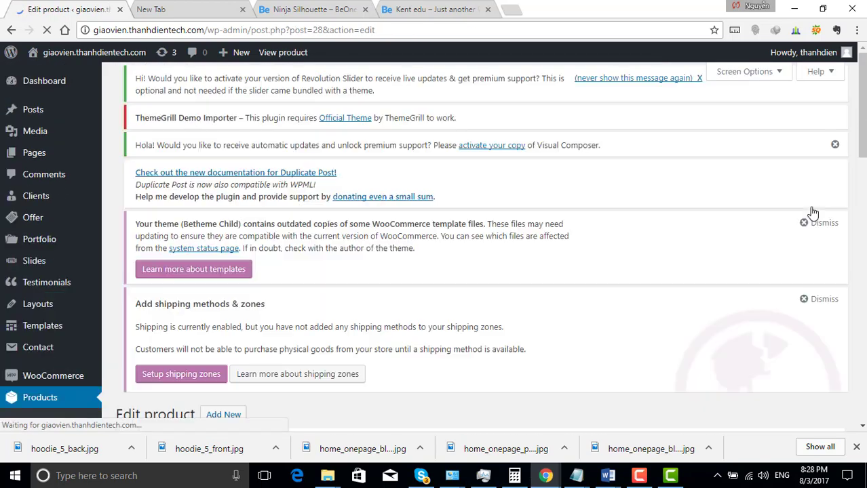
Open the list of all products and check the Ninja Silhouette entry
{"action": "scroll", "coordinate": [408, 290], "scroll_direction": "down", "scroll_amount": 5}
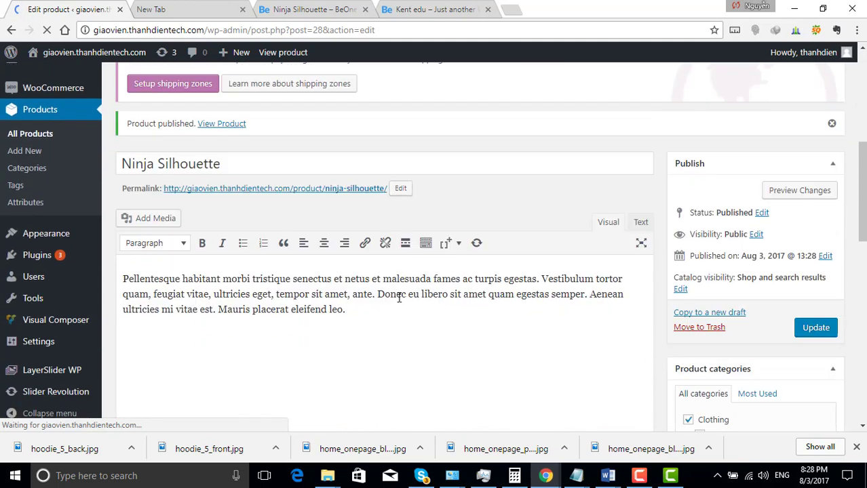
{"action": "scroll", "coordinate": [27, 238], "scroll_direction": "up", "scroll_amount": 1}
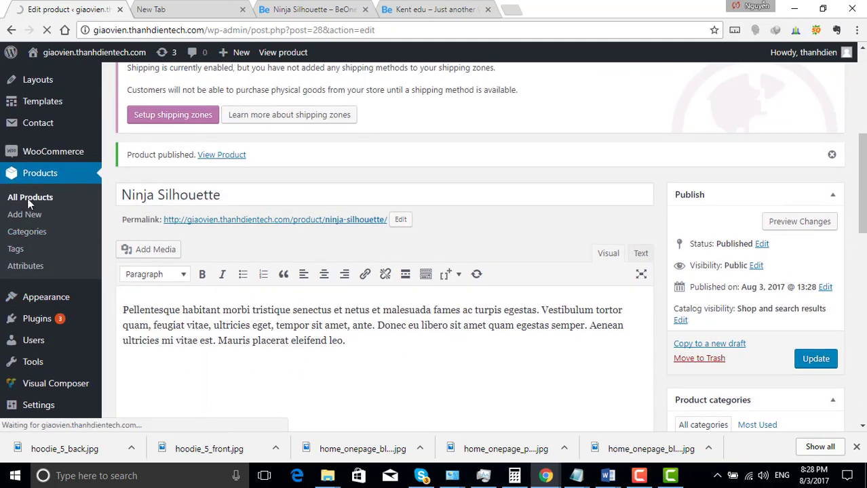
{"action": "scroll", "coordinate": [87, 215], "scroll_direction": "down", "scroll_amount": 3}
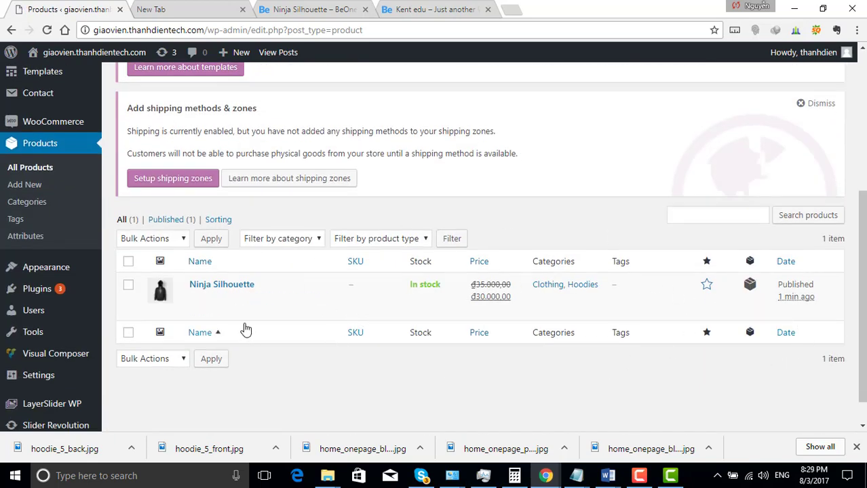
{"action": "mouse_move", "coordinate": [323, 313]}
Open the site's front end in a new tab, look through the homepage, and return to the products list
{"action": "mouse_move", "coordinate": [67, 52]}
{"action": "right_click", "coordinate": [53, 76]}
{"action": "left_click", "coordinate": [102, 86]}
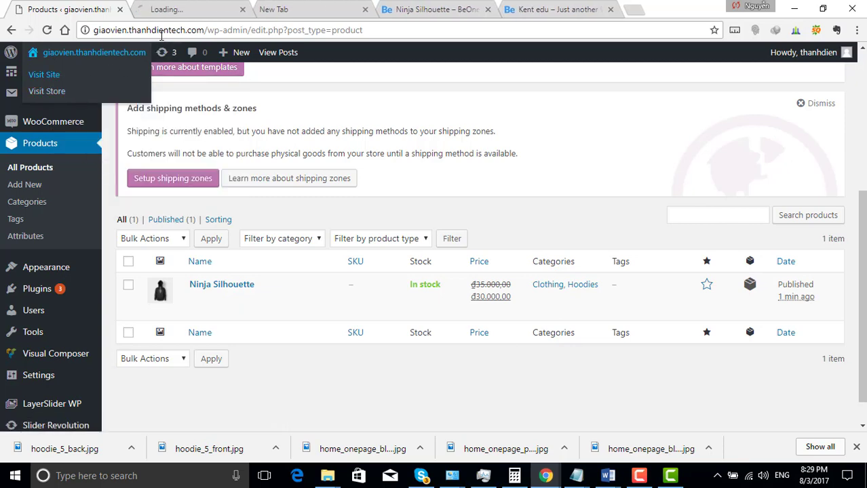
{"action": "left_click", "coordinate": [173, 9]}
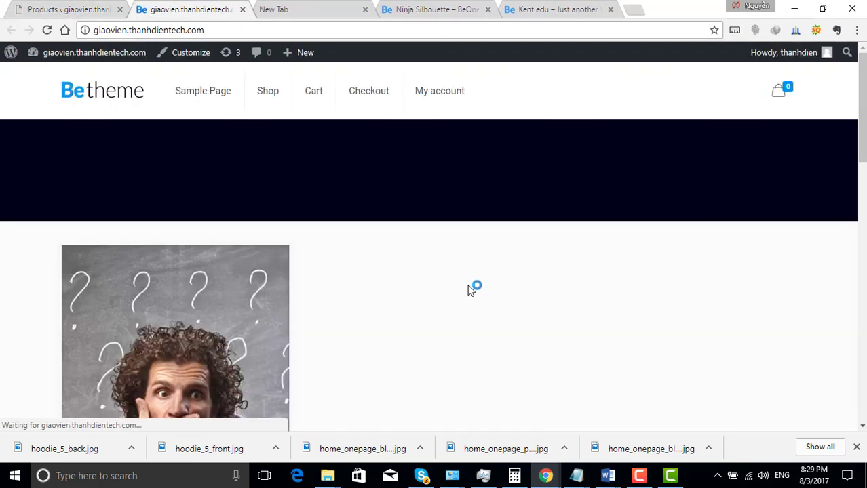
{"action": "scroll", "coordinate": [471, 313], "scroll_direction": "down", "scroll_amount": 5}
{"action": "scroll", "coordinate": [468, 309], "scroll_direction": "down", "scroll_amount": 5}
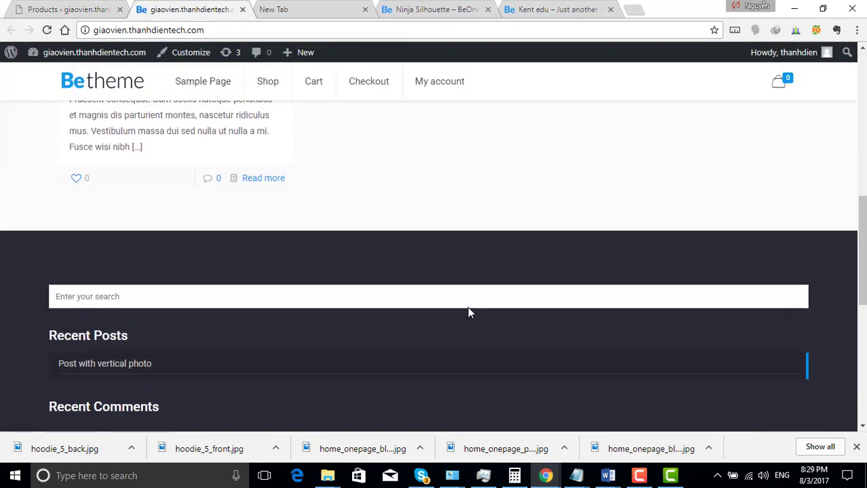
{"action": "scroll", "coordinate": [468, 308], "scroll_direction": "up", "scroll_amount": 10}
{"action": "left_click", "coordinate": [41, 9]}
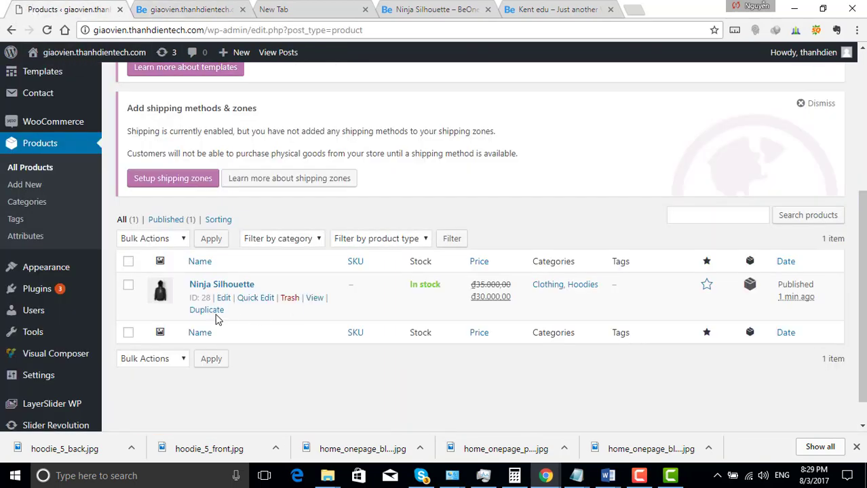